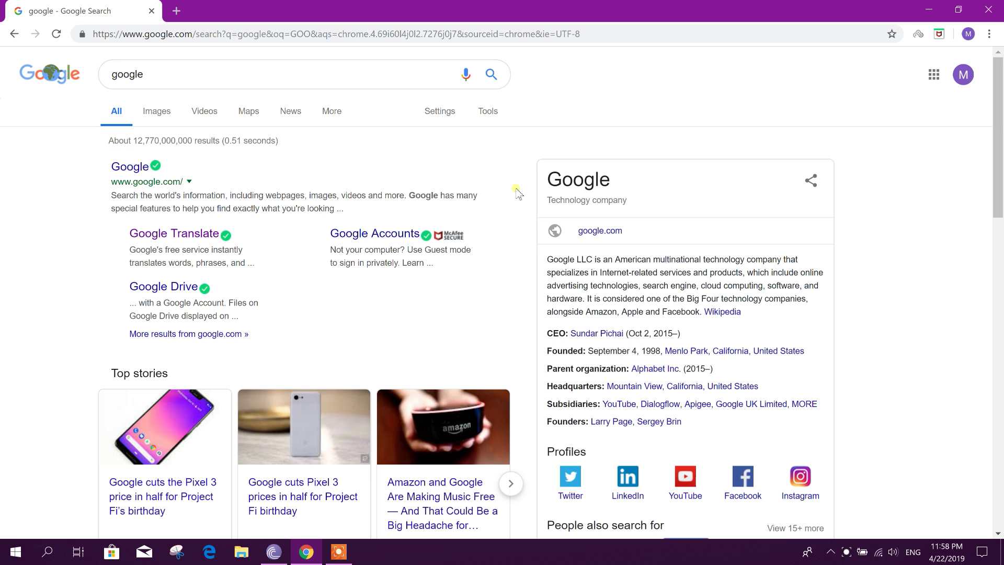
Step: Select the previous query in the Google search box so it can be replaced
drag(149, 74, 76, 79)
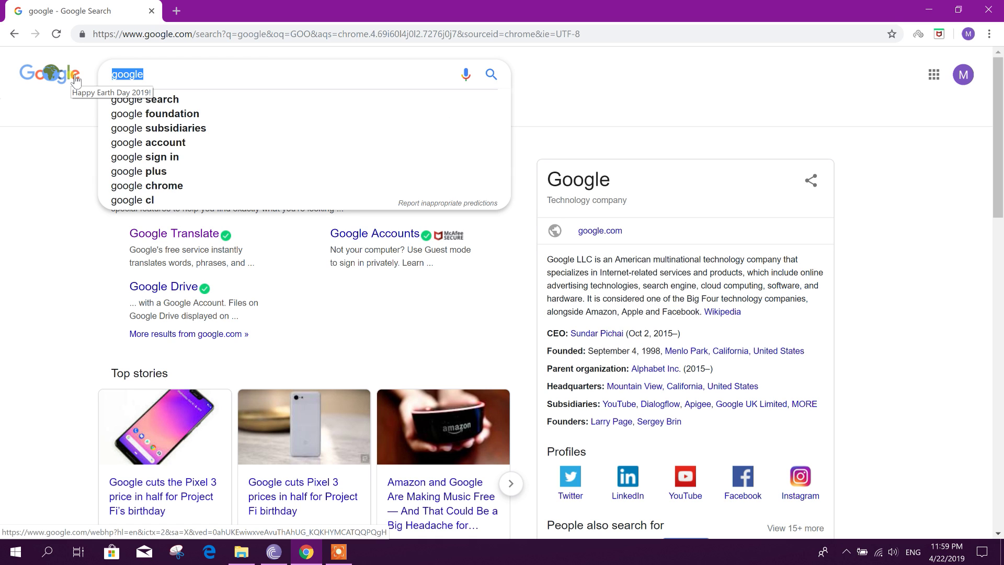
drag(178, 80, 96, 89)
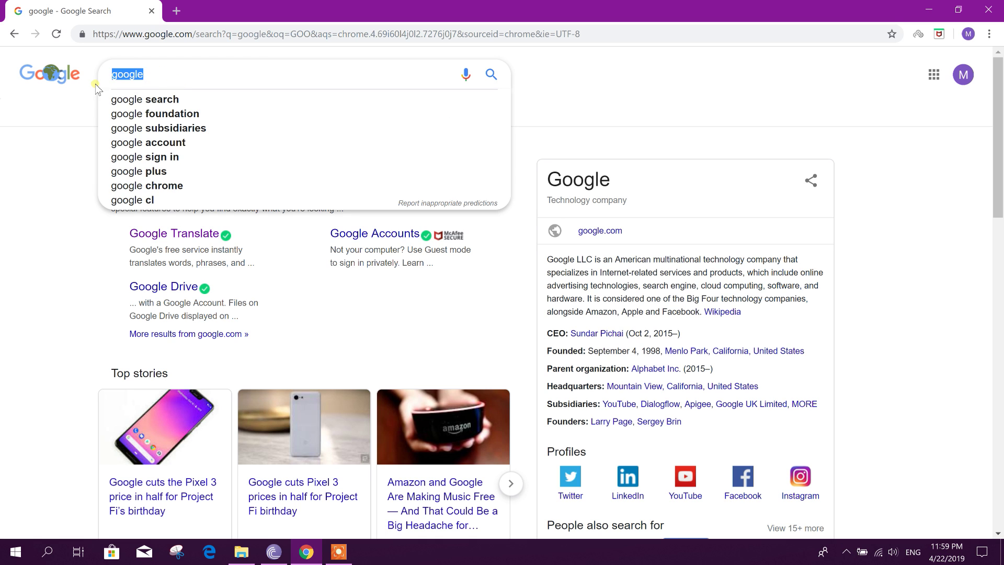
text(aUTO)
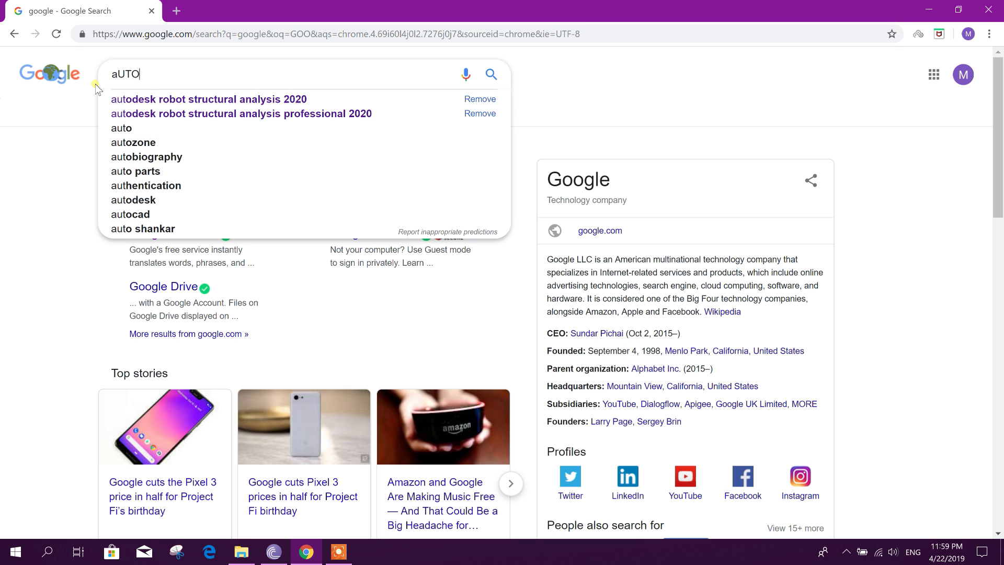
text(DE)
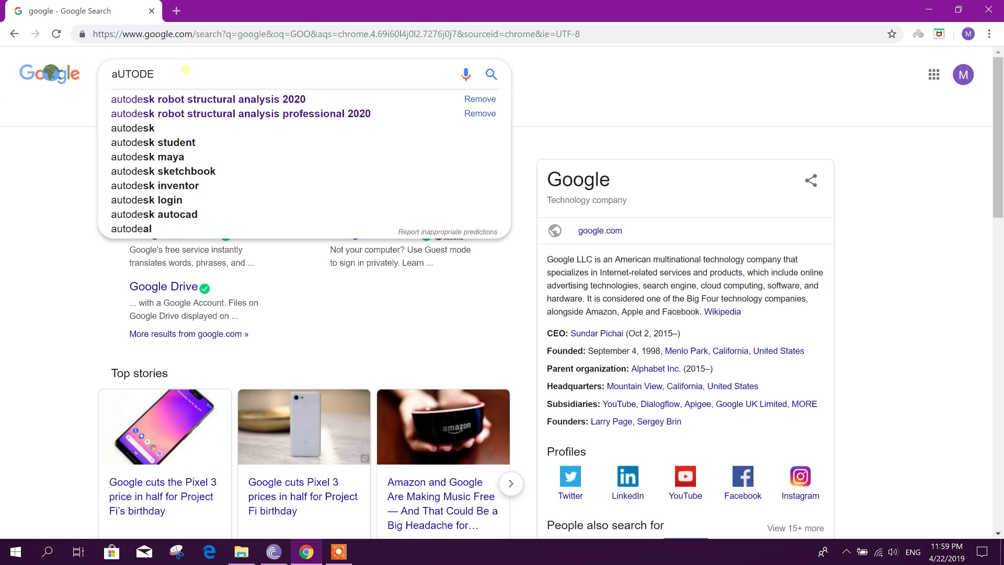
text(SK A)
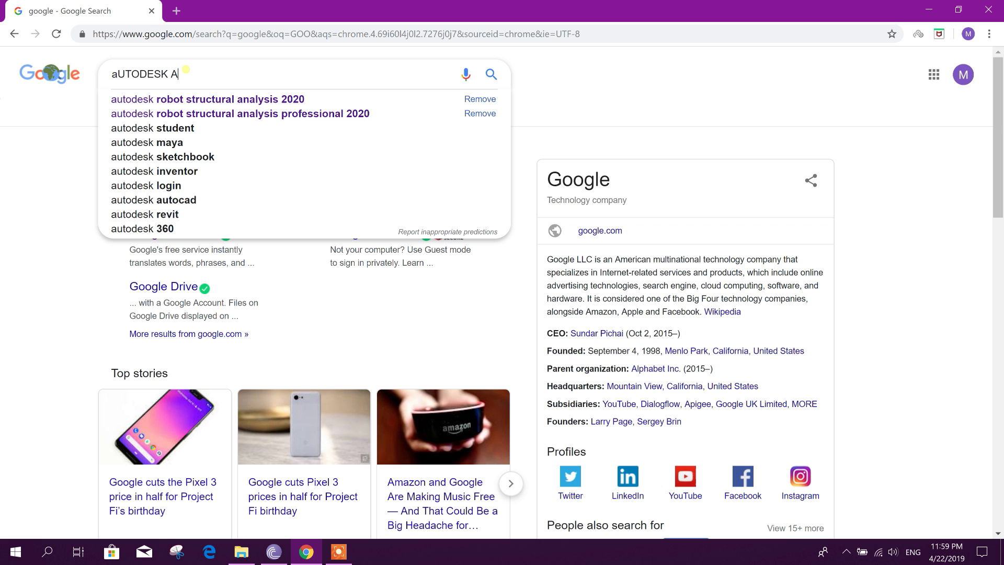
text(PP)
Step: Open the Autodesk App Store site and list all of its apps
click(190, 99)
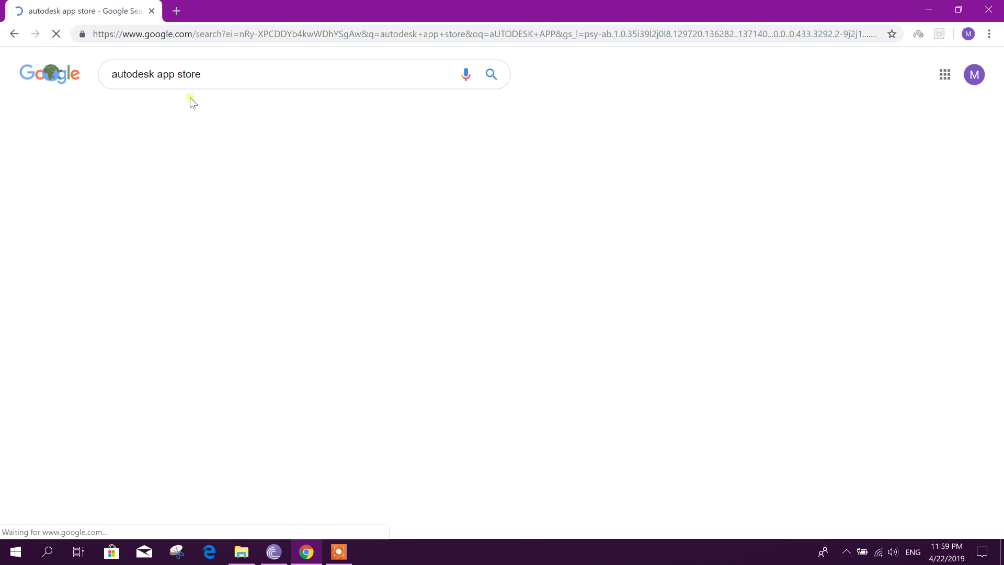
click(286, 166)
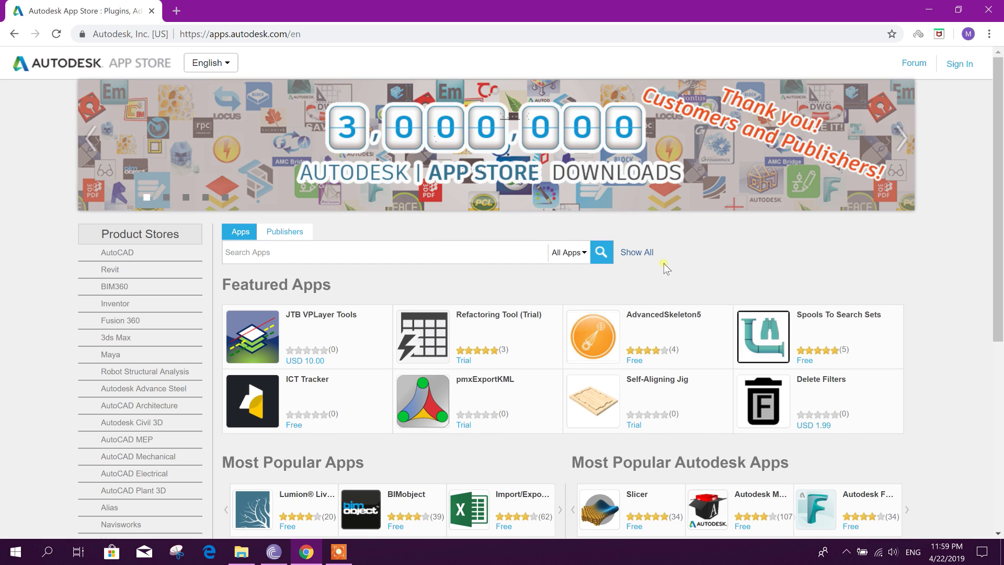
click(637, 254)
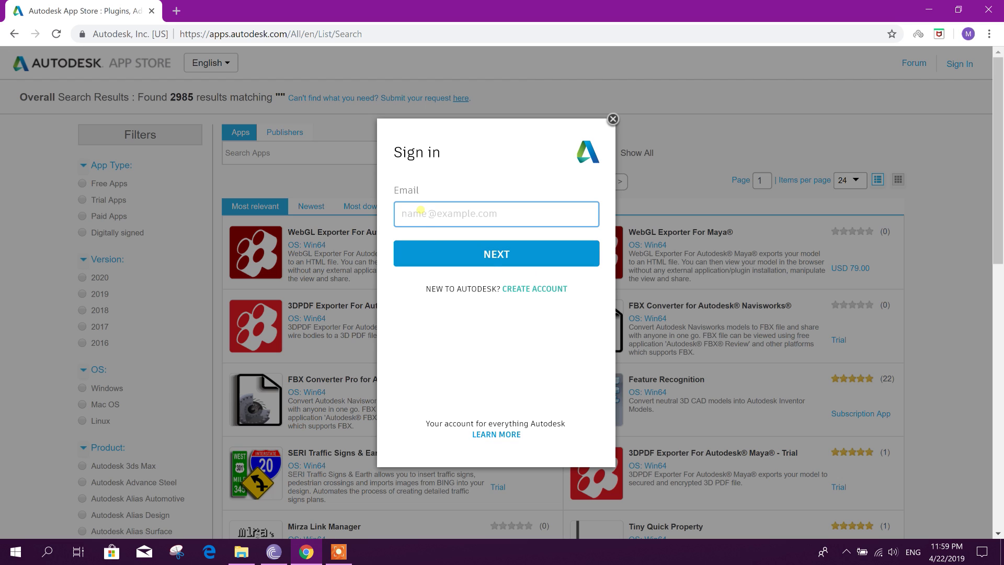
text(EN)
Step: Sign in to the Autodesk account with the corrected email and password
key(BackSpace)
key(BackSpace)
key(BackSpace)
text(en)
click(452, 251)
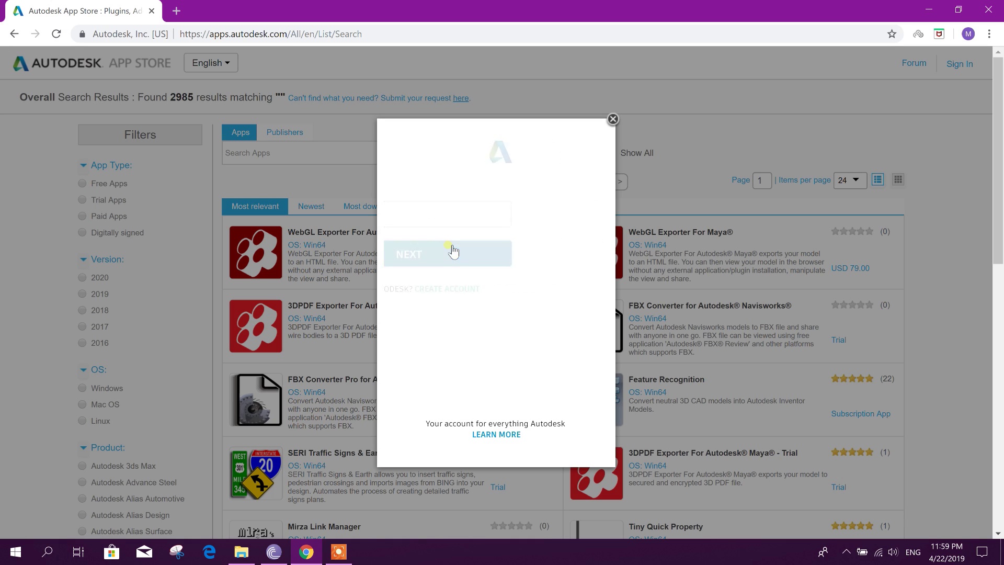
text(1)
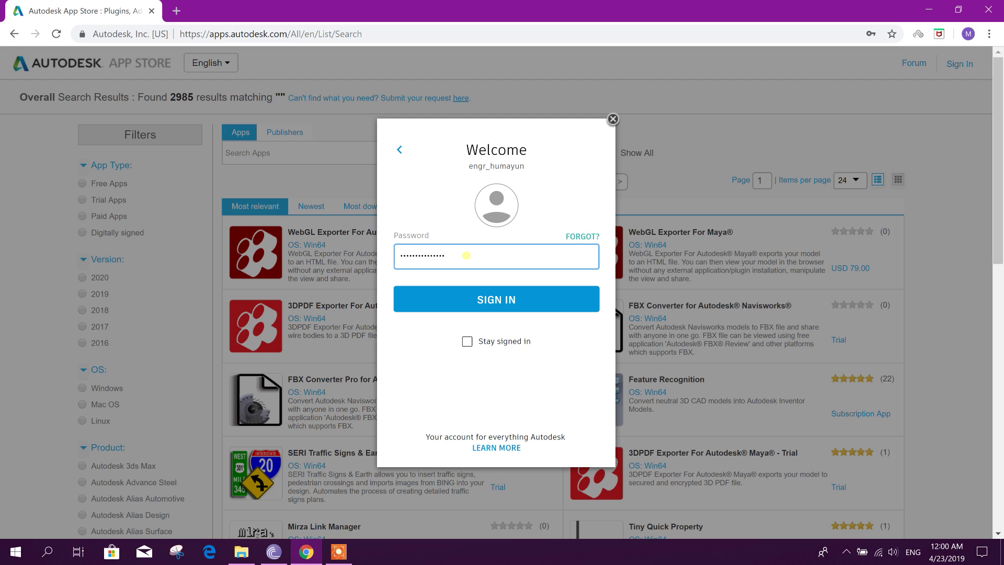
click(490, 301)
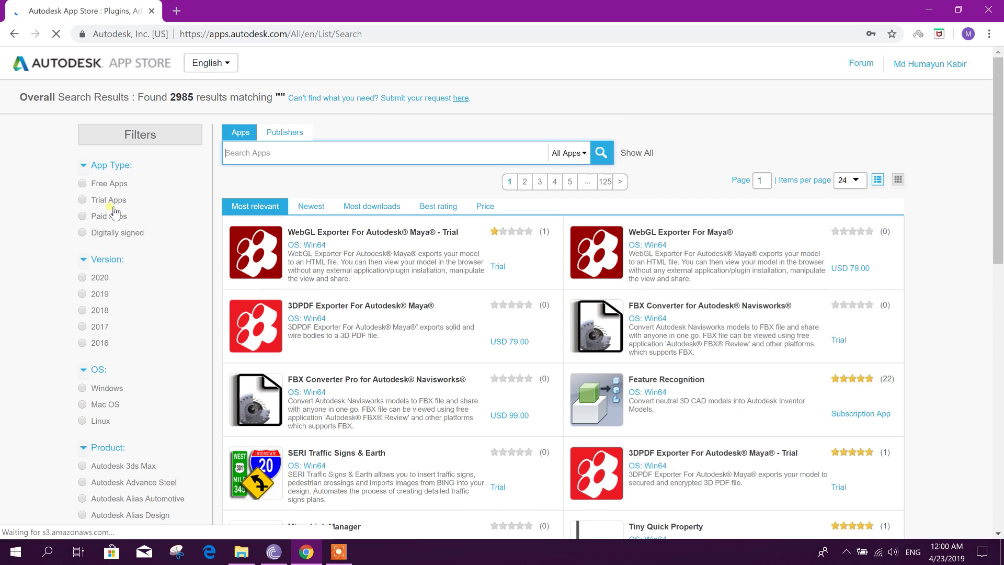
Step: Filter the store to free apps for Autodesk Revit, version 2020
click(118, 183)
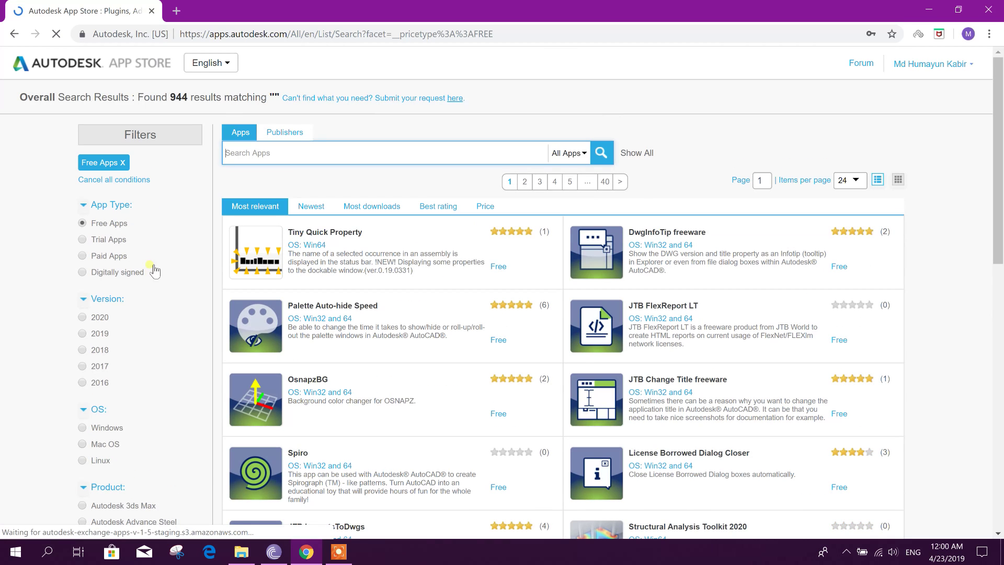
click(106, 318)
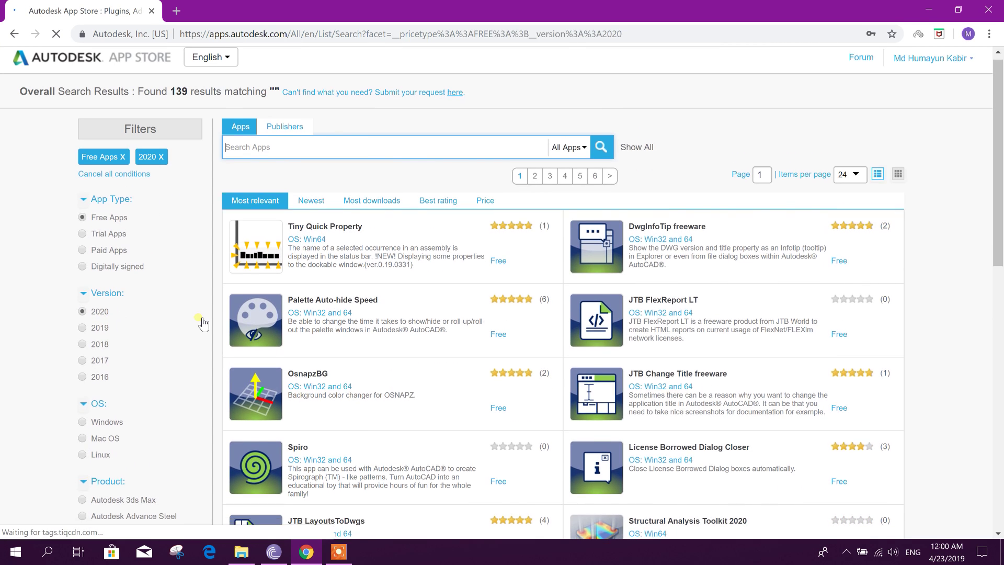
scroll(203, 323, down, 2)
click(101, 391)
scroll(128, 387, down, 2)
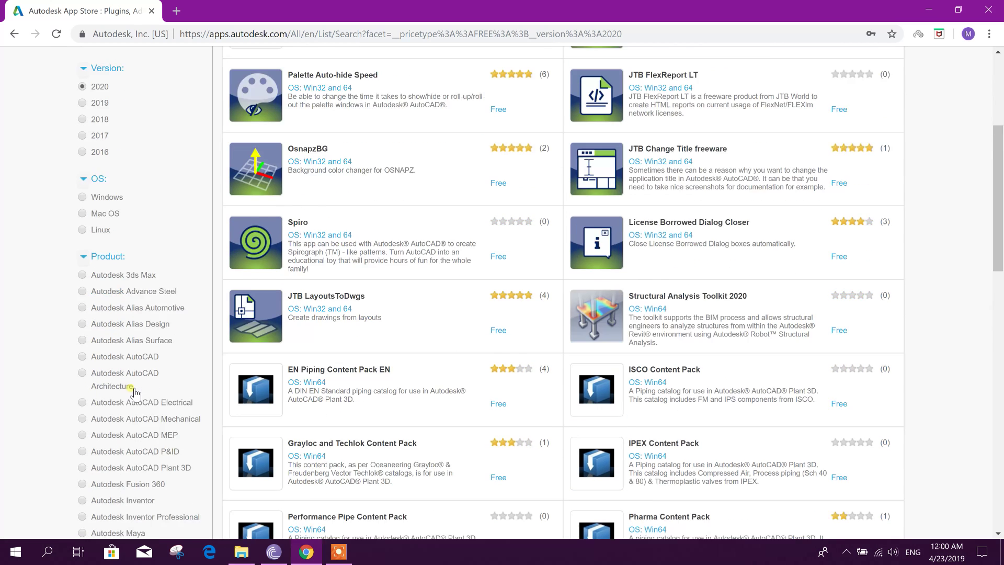
scroll(103, 416, down, 2)
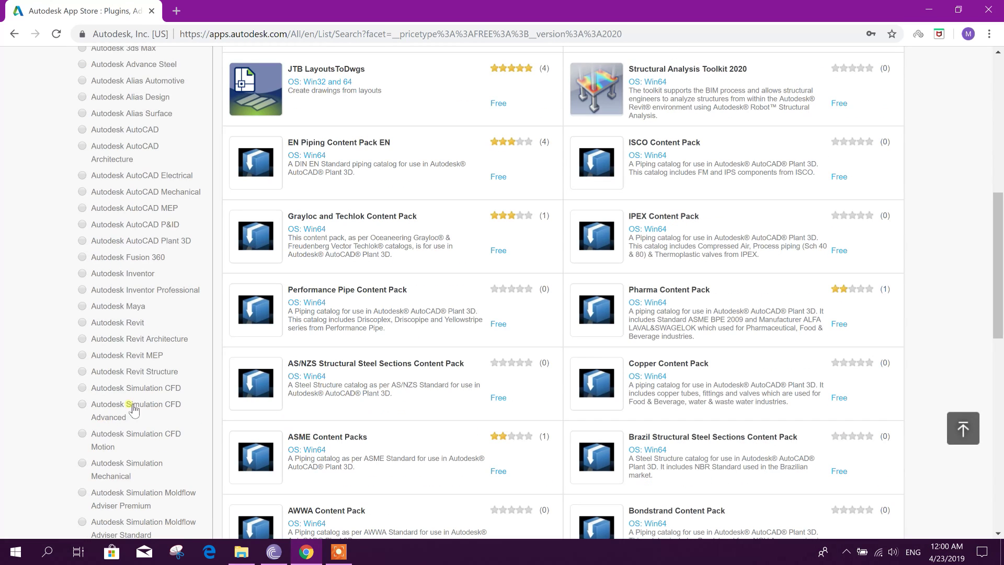
scroll(168, 414, down, 1)
scroll(171, 419, up, 3)
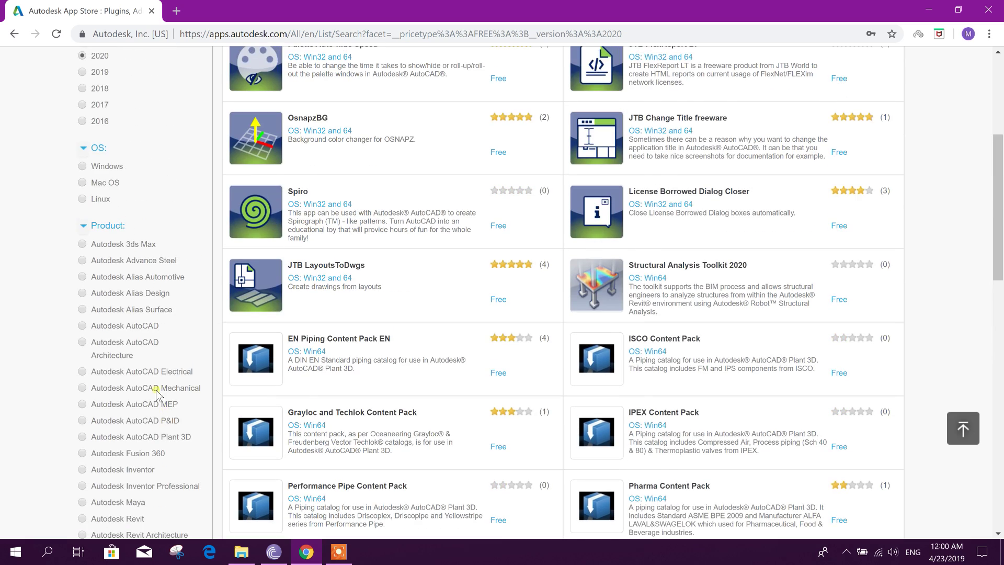
scroll(157, 385, down, 1)
scroll(152, 381, down, 2)
scroll(146, 373, down, 1)
scroll(146, 372, up, 2)
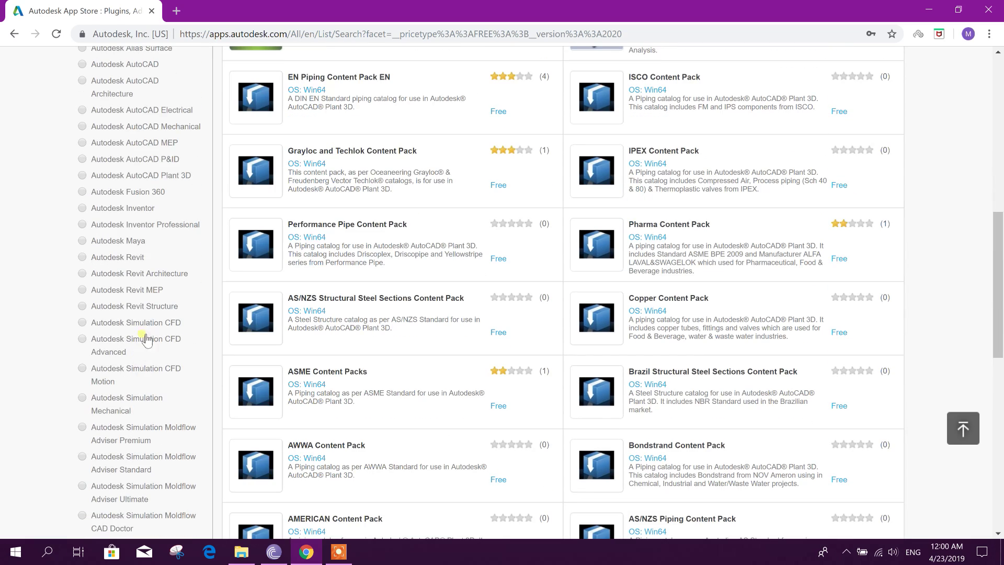
click(139, 262)
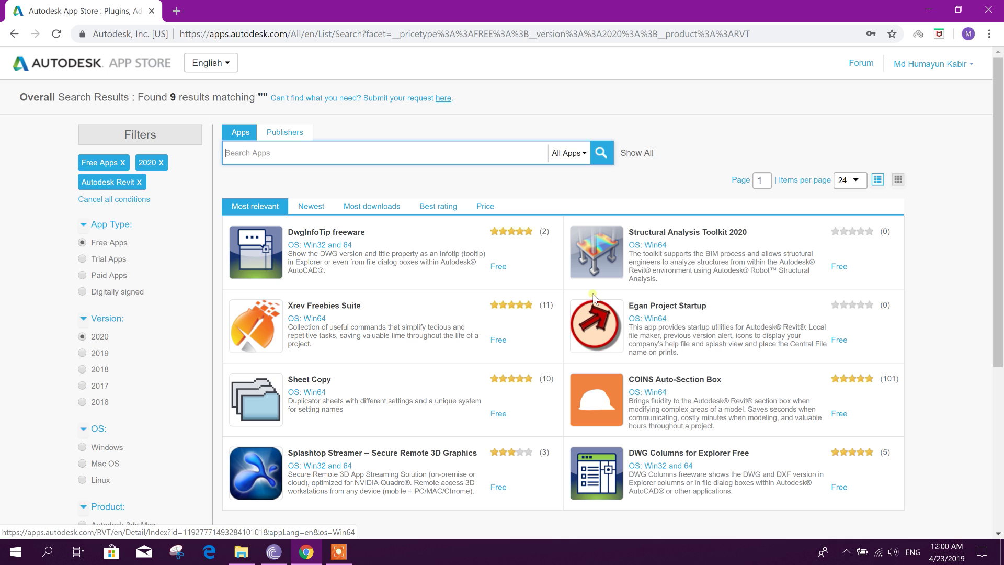
Step: Download Structural Analysis Toolkit 2020 and show its installer's folder
click(719, 232)
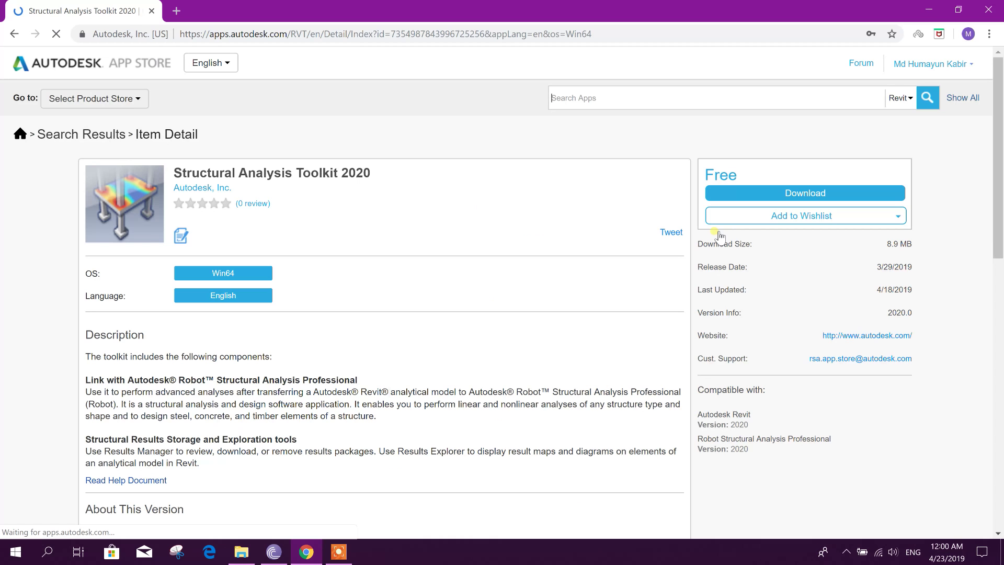
click(810, 195)
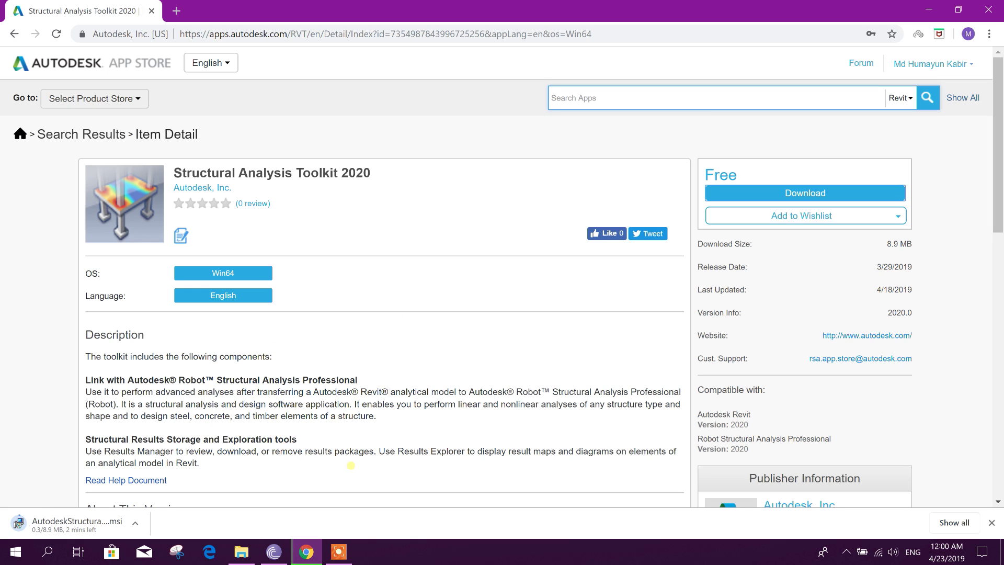
click(361, 555)
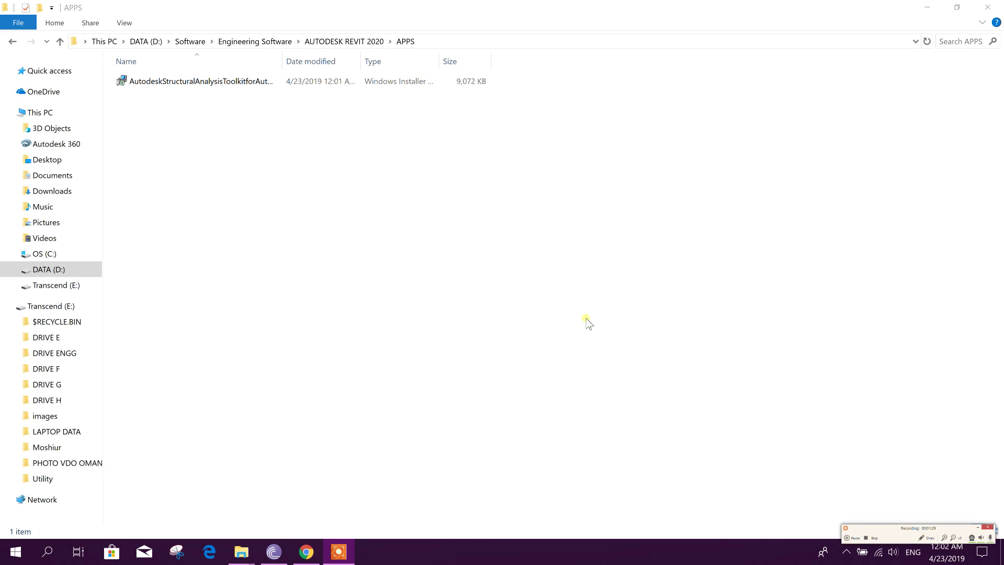
Step: Install the toolkit from its .msi file, close the installer, and minimize the folder
right_click(216, 84)
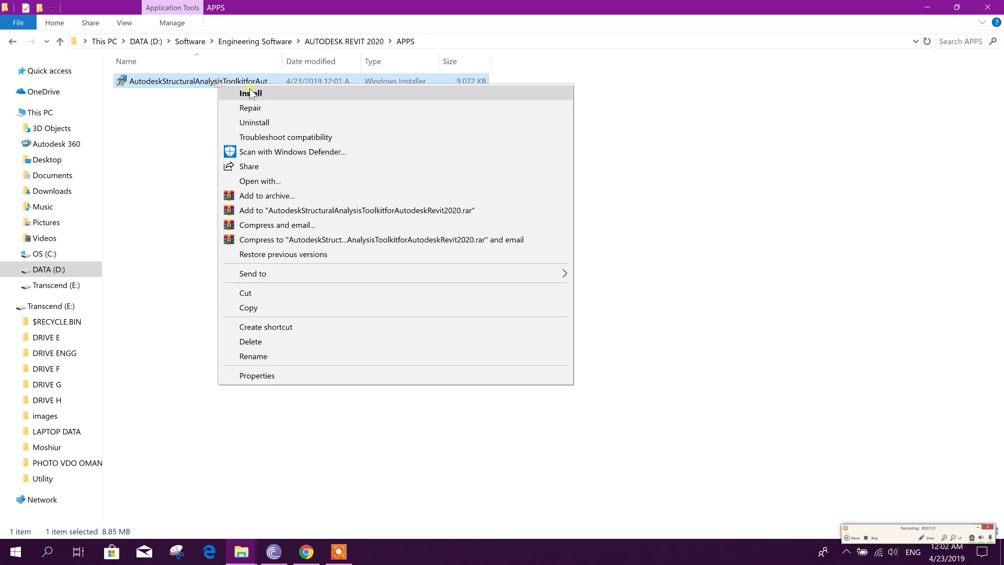
click(281, 94)
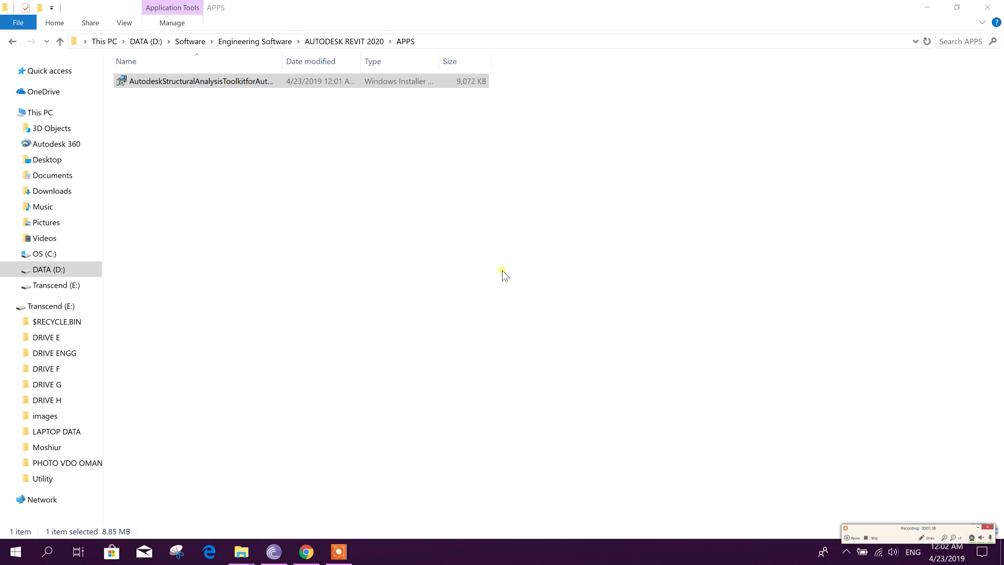
click(502, 270)
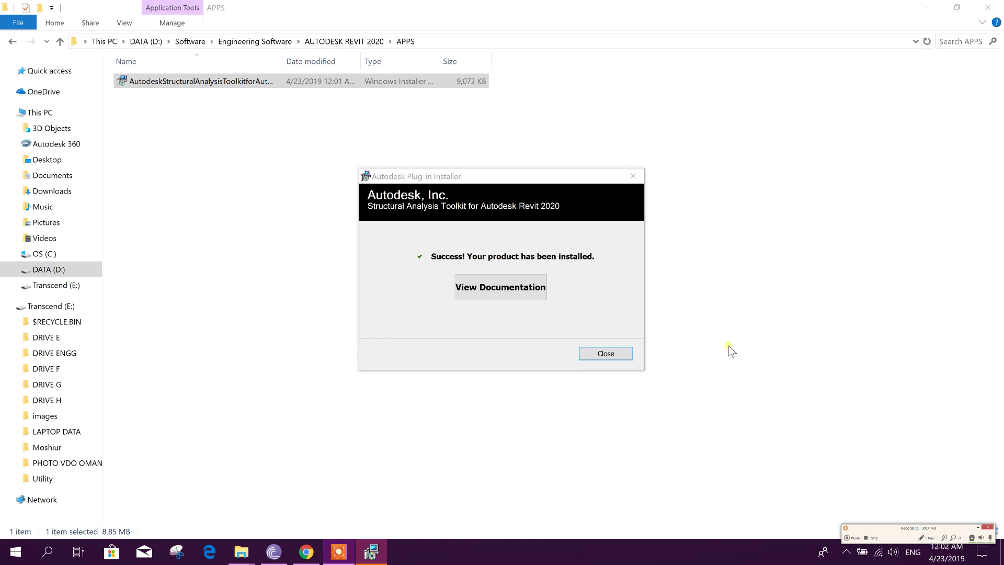
click(605, 354)
click(926, 6)
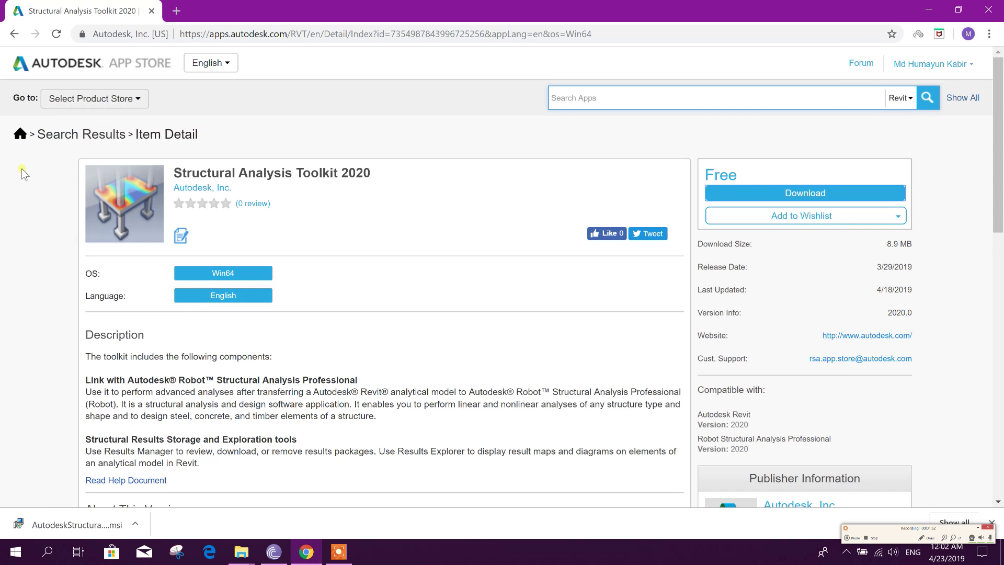
Step: Launch Revit 2020 from the desktop as administrator
click(925, 11)
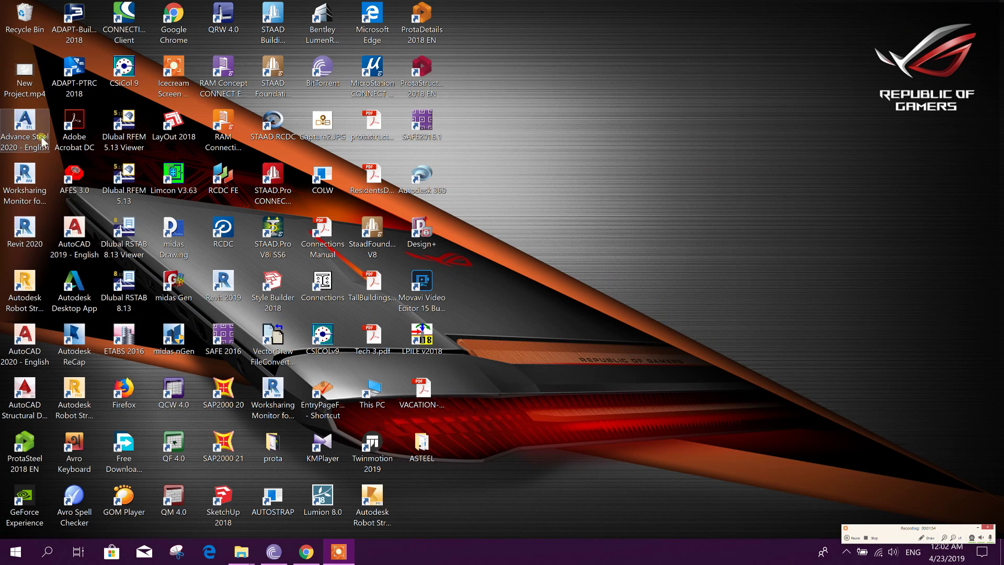
right_click(30, 221)
click(71, 272)
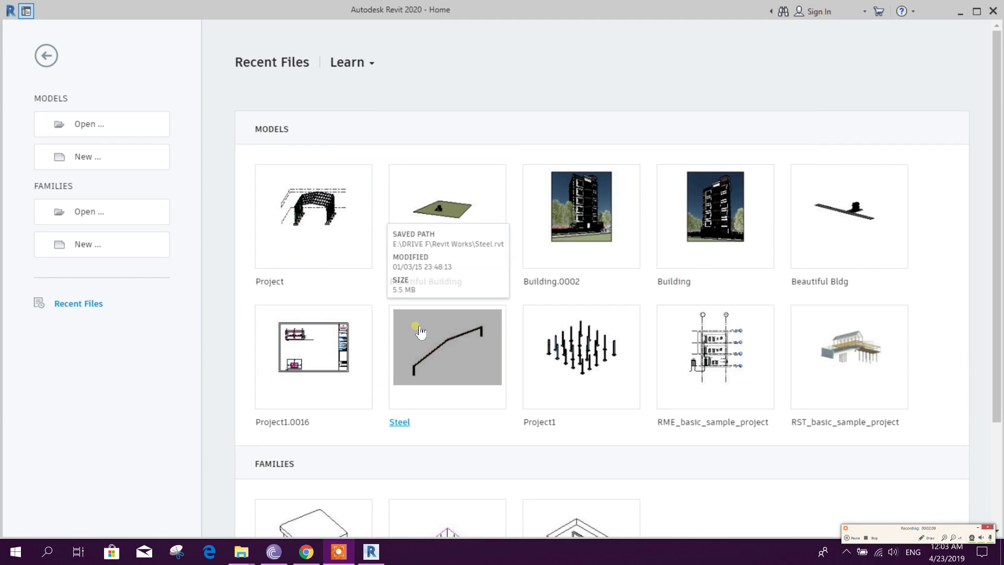
Step: Open the recent portal-frame project and pan its 3D view
click(331, 219)
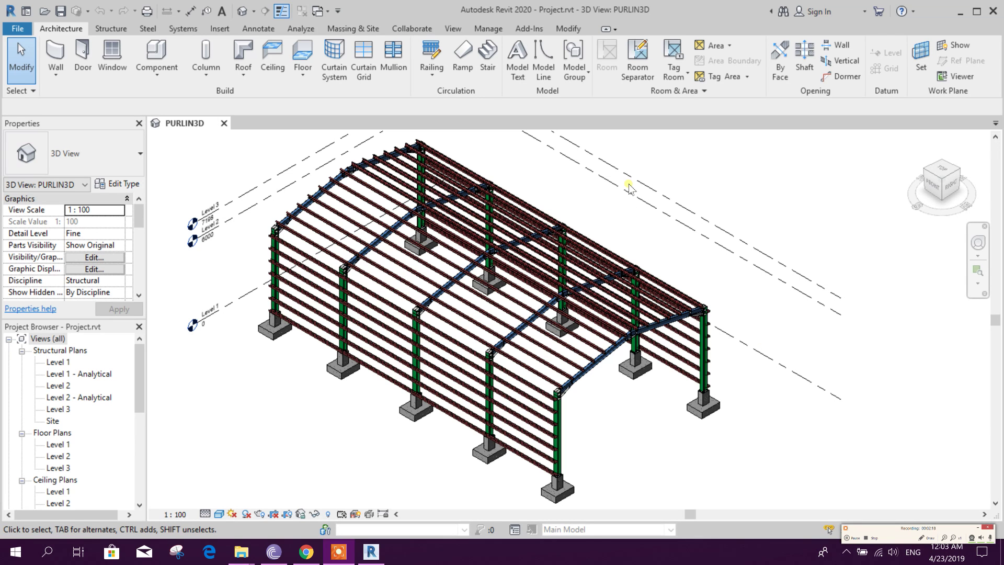
scroll(302, 31, down, 1)
scroll(301, 32, down, 4)
scroll(302, 31, down, 1)
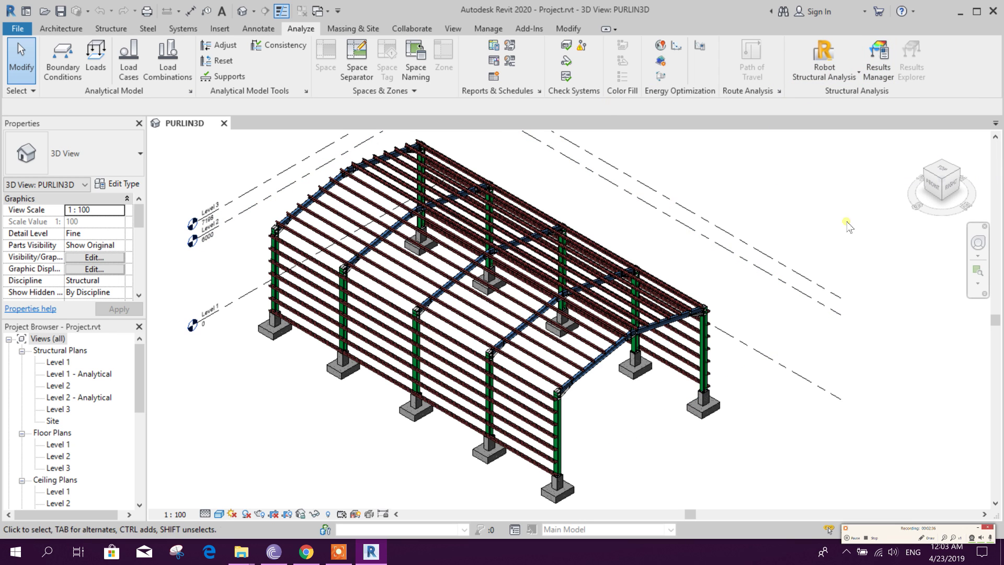
middle_drag(856, 220, 847, 237)
middle_drag(824, 282, 838, 226)
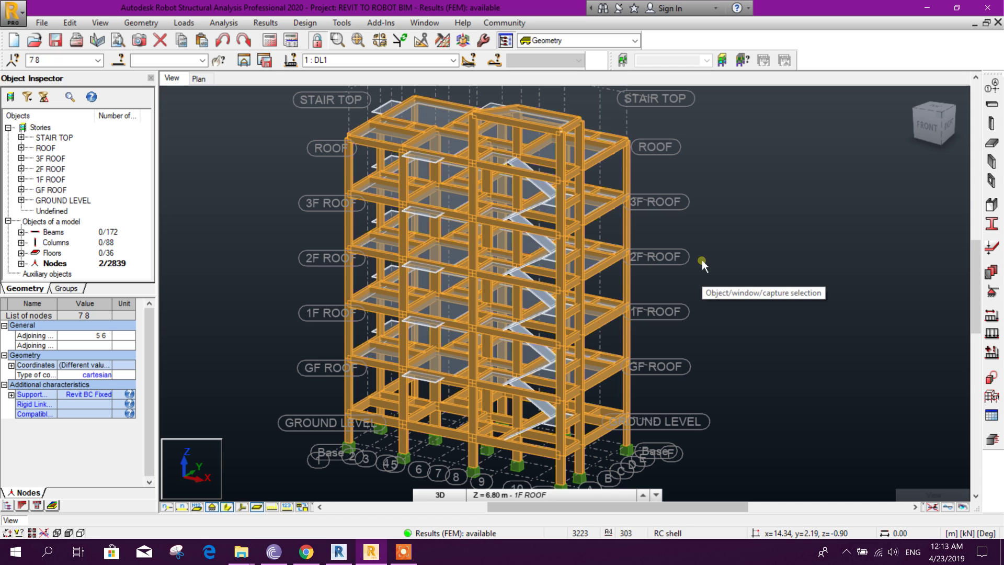
scroll(710, 263, down, 1)
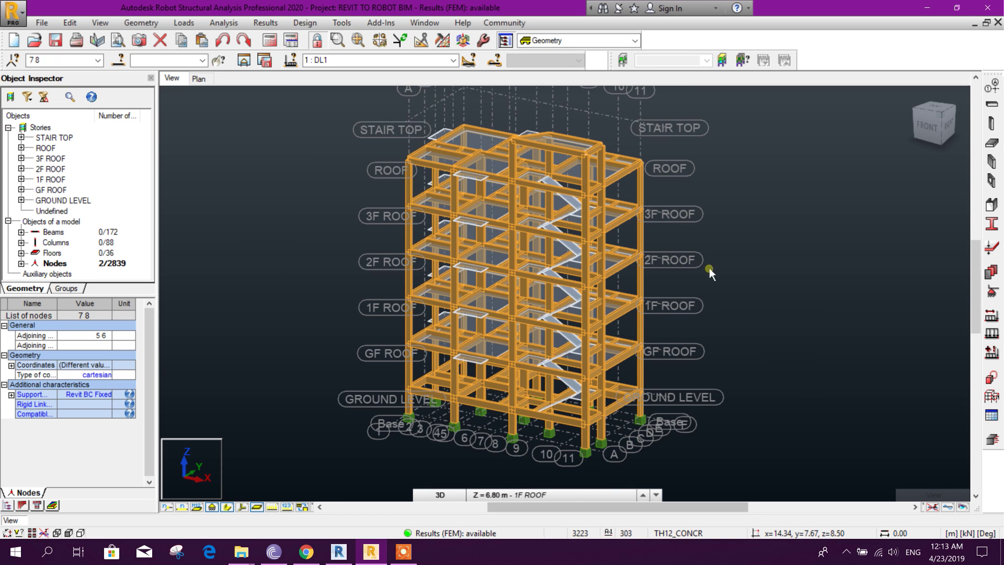
middle_drag(706, 307, 690, 276)
scroll(627, 204, up, 2)
scroll(627, 204, down, 1)
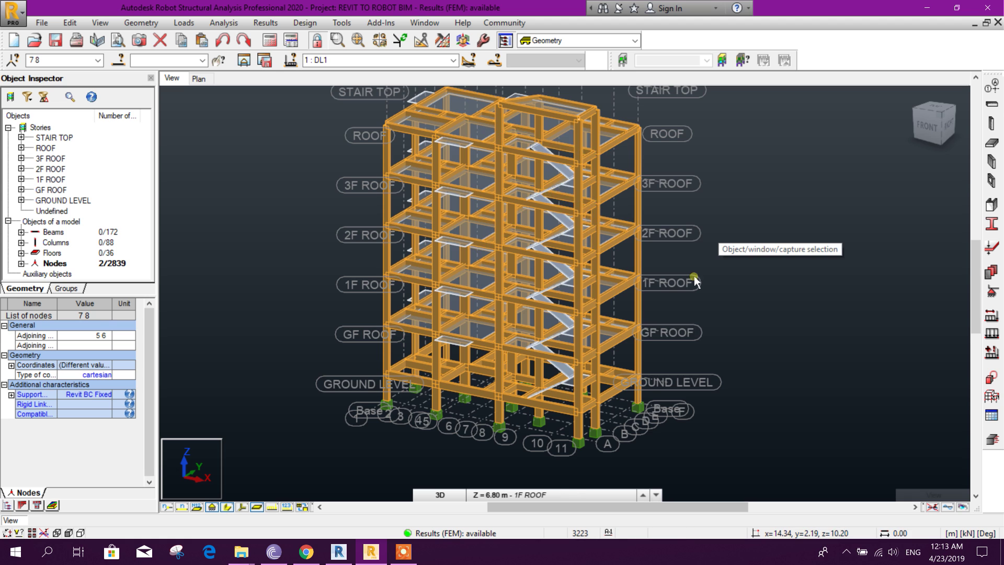
middle_drag(696, 281, 683, 314)
middle_drag(621, 416, 622, 395)
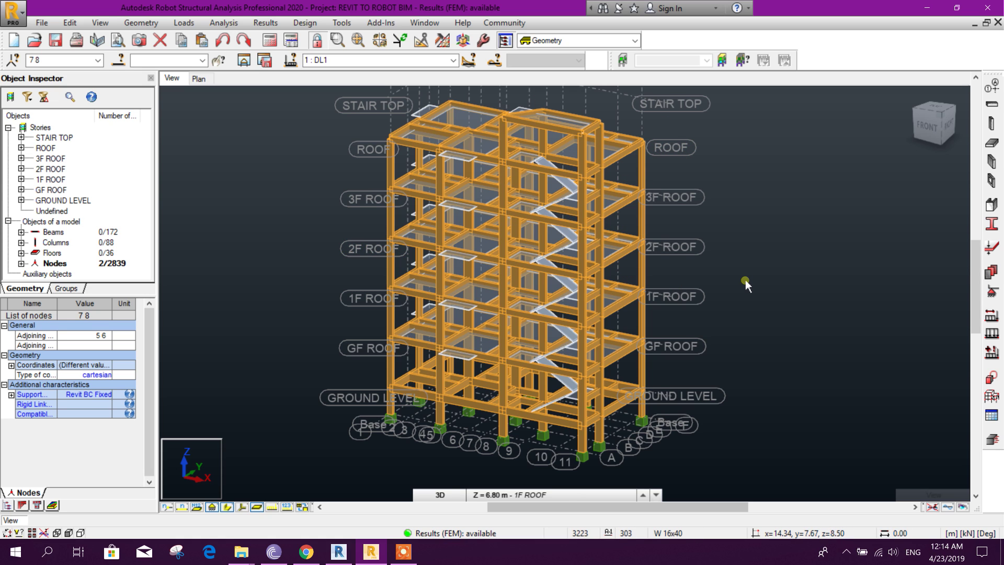
middle_drag(746, 281, 744, 285)
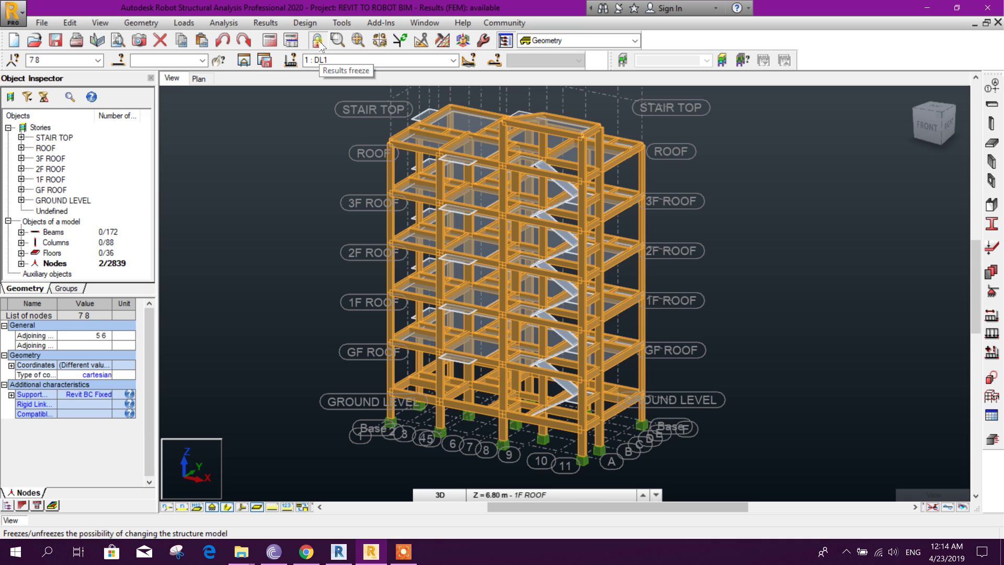
middle_drag(758, 354, 750, 354)
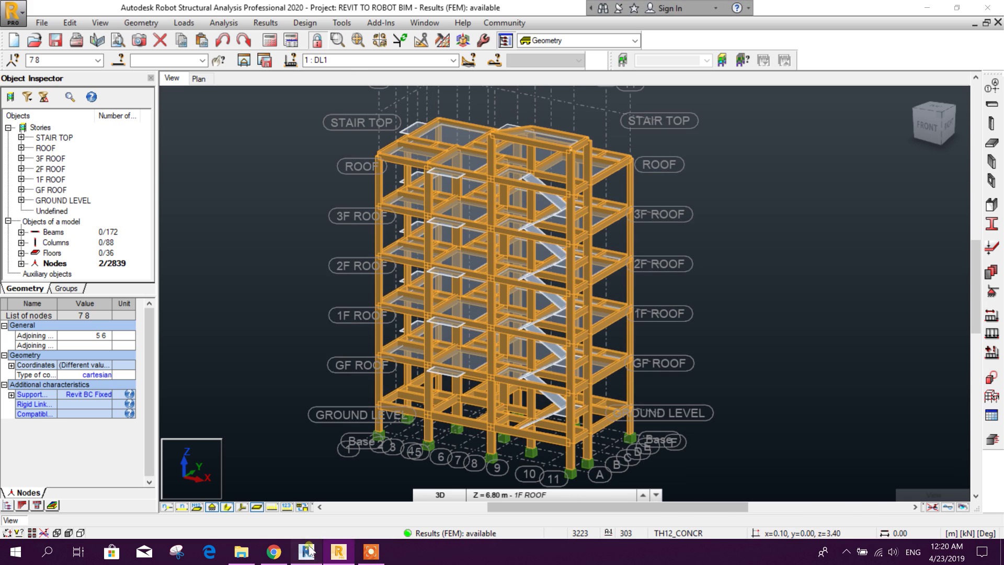
Step: Start a new Revit project, first picking the Structural Template
click(307, 552)
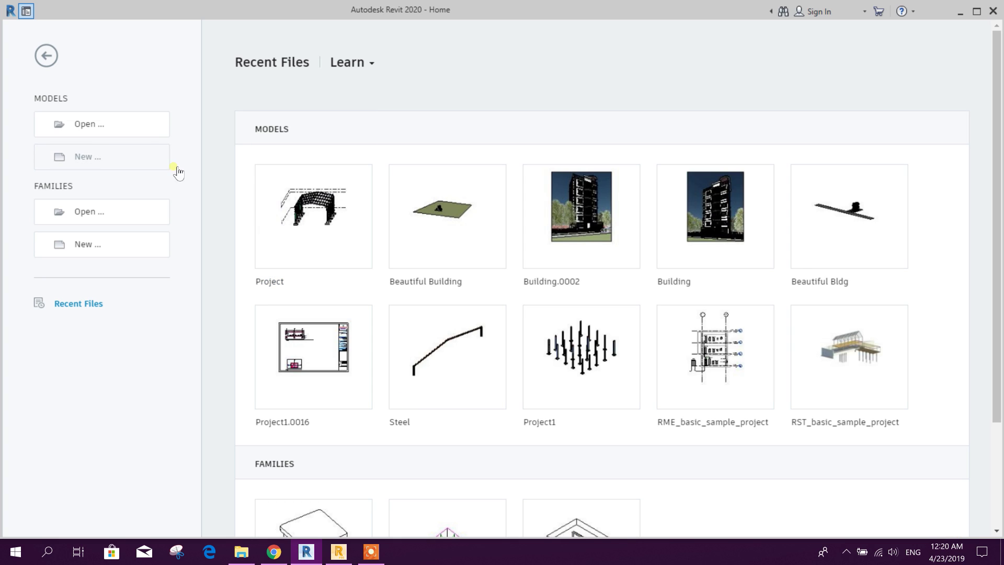
click(93, 160)
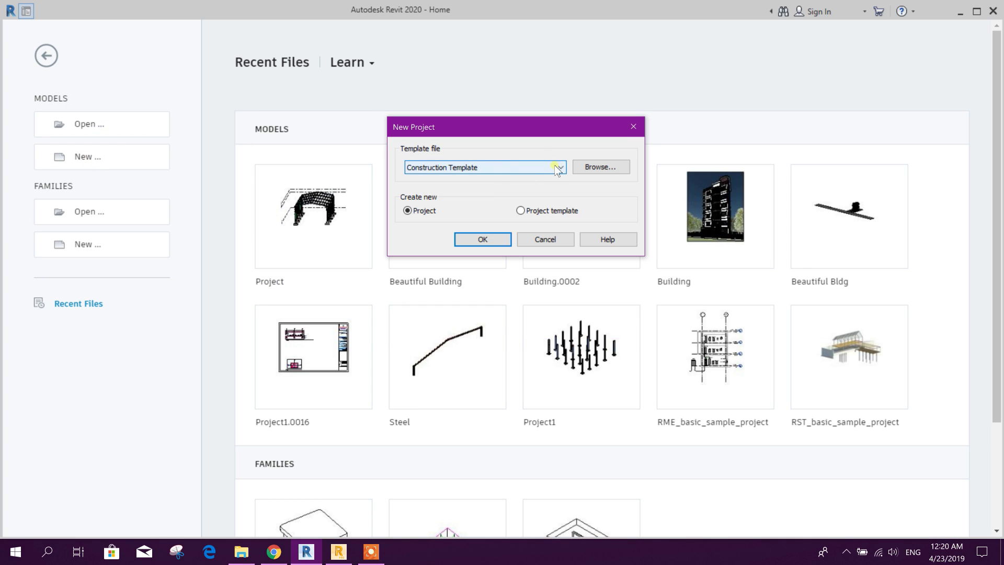
click(601, 166)
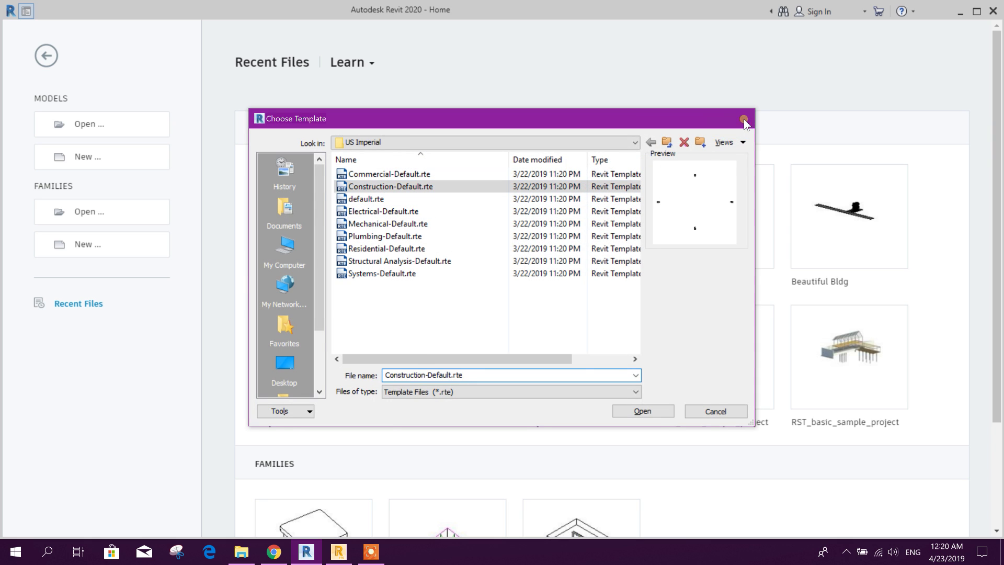
click(748, 119)
click(533, 167)
click(520, 205)
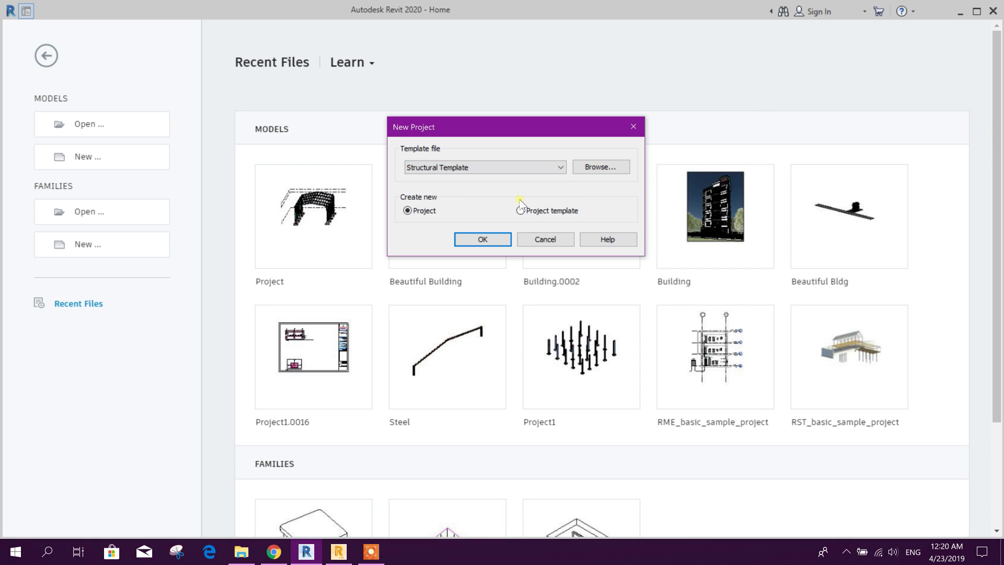
Step: Create the project from US Metric Structural Analysis-DefaultMetric.rte, open Level 1, return to Robot
click(594, 168)
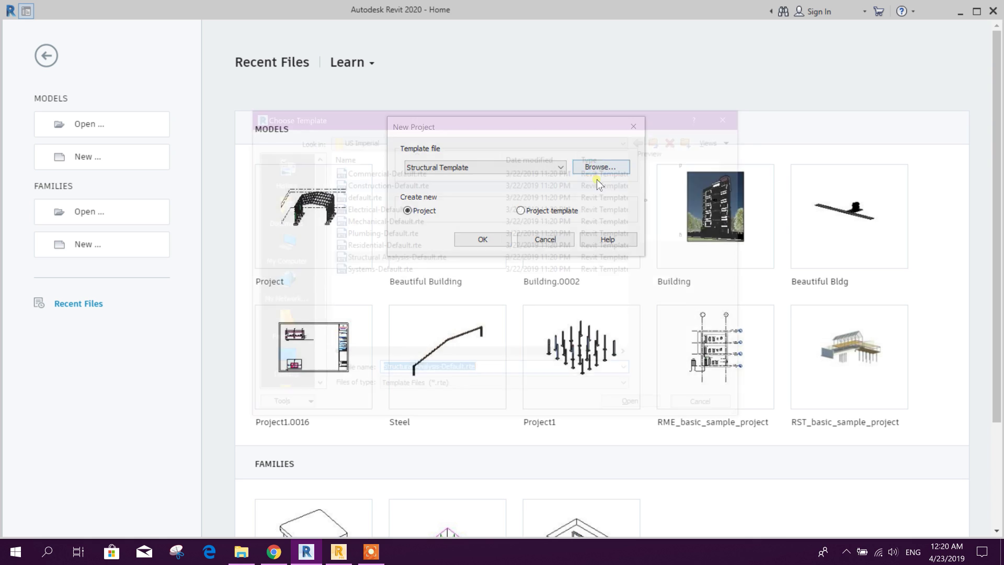
click(653, 143)
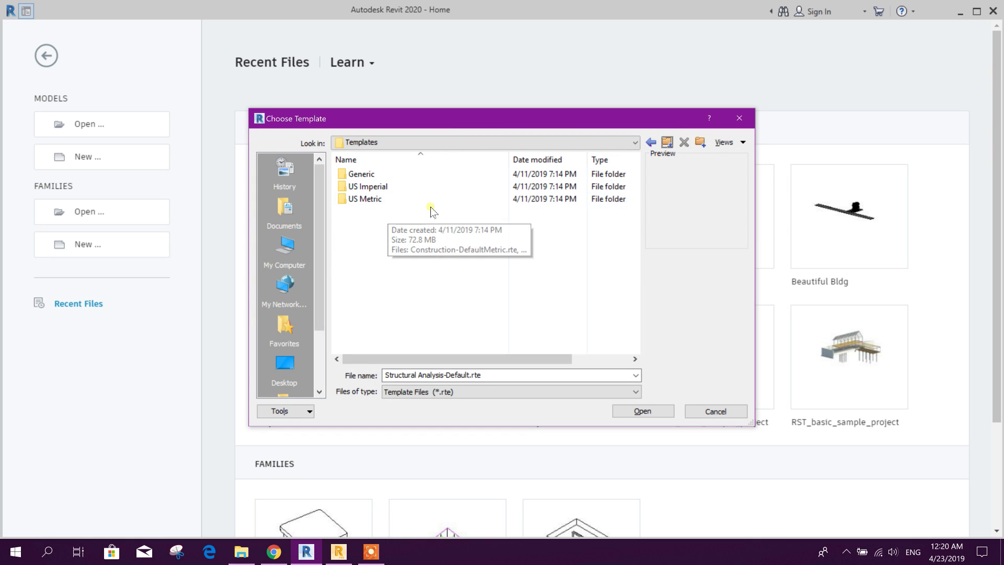
click(400, 205)
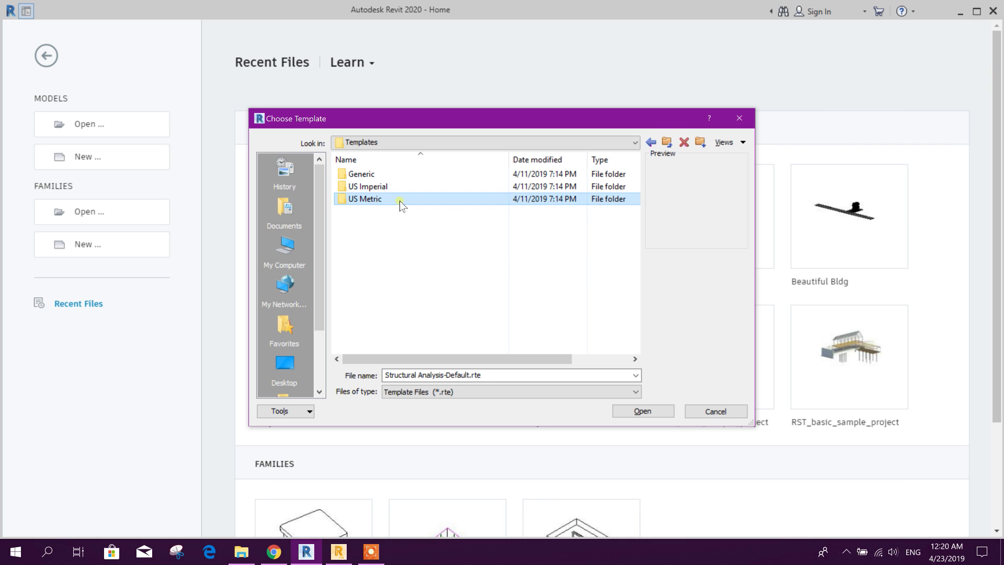
double_click(400, 205)
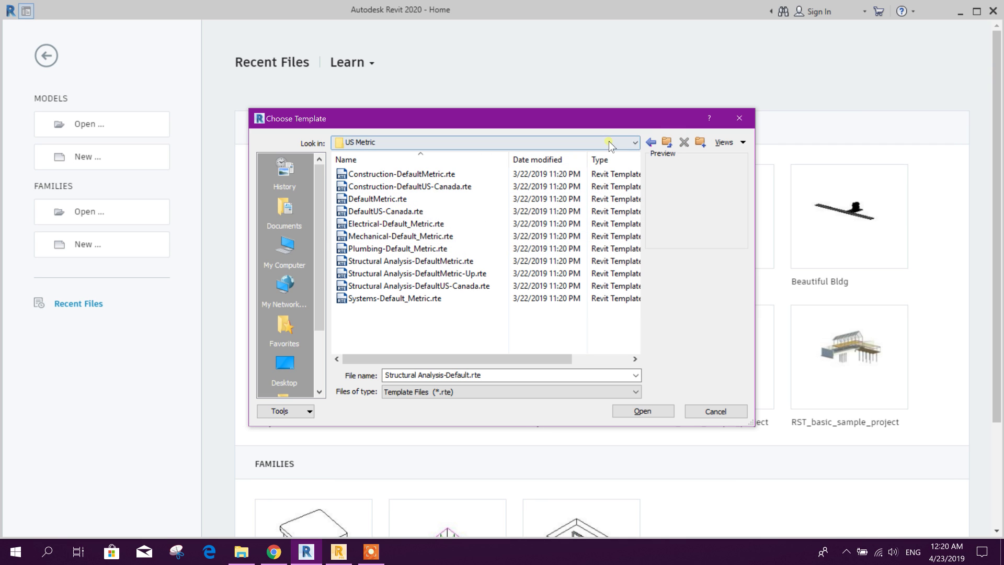
click(408, 262)
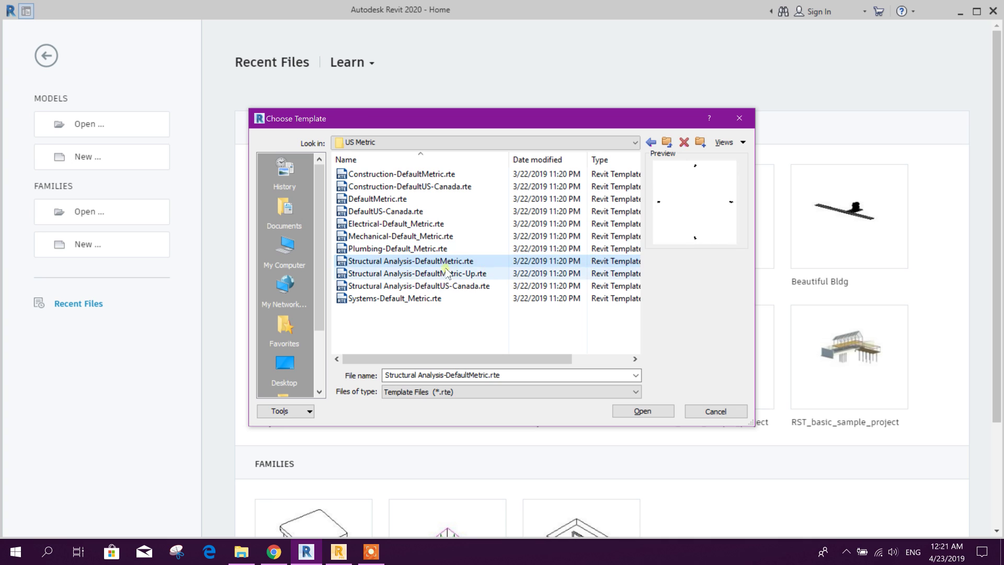
click(643, 411)
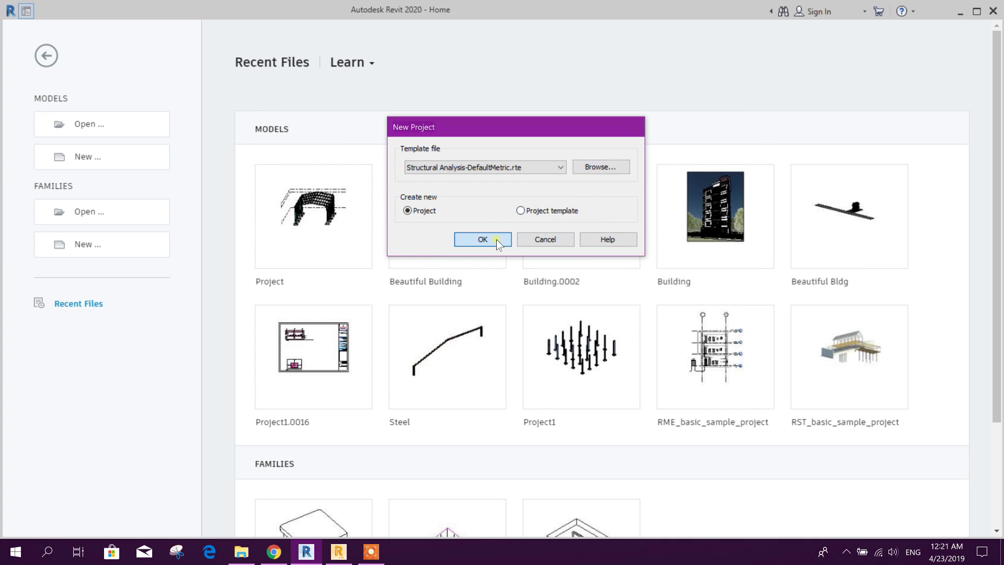
click(496, 240)
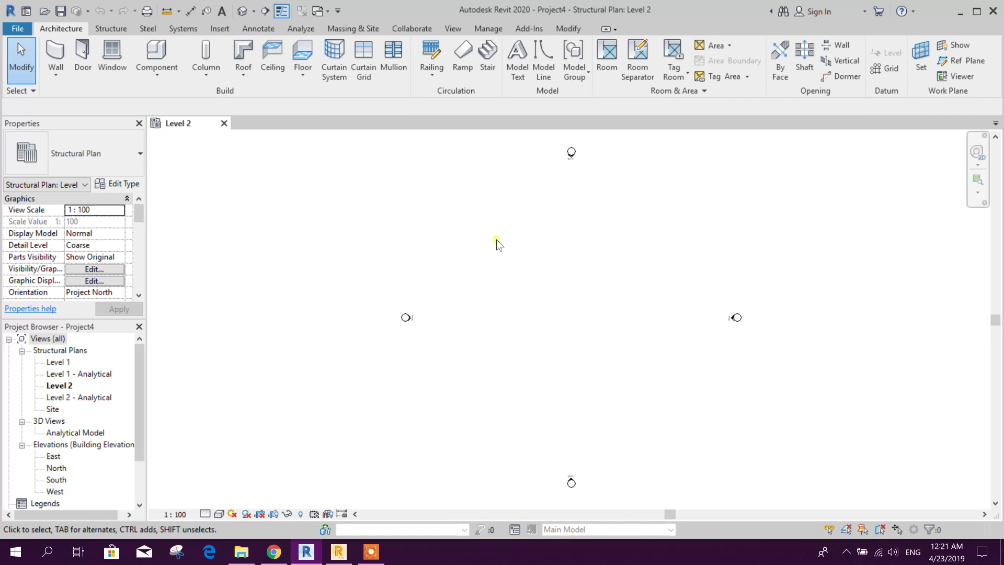
double_click(58, 361)
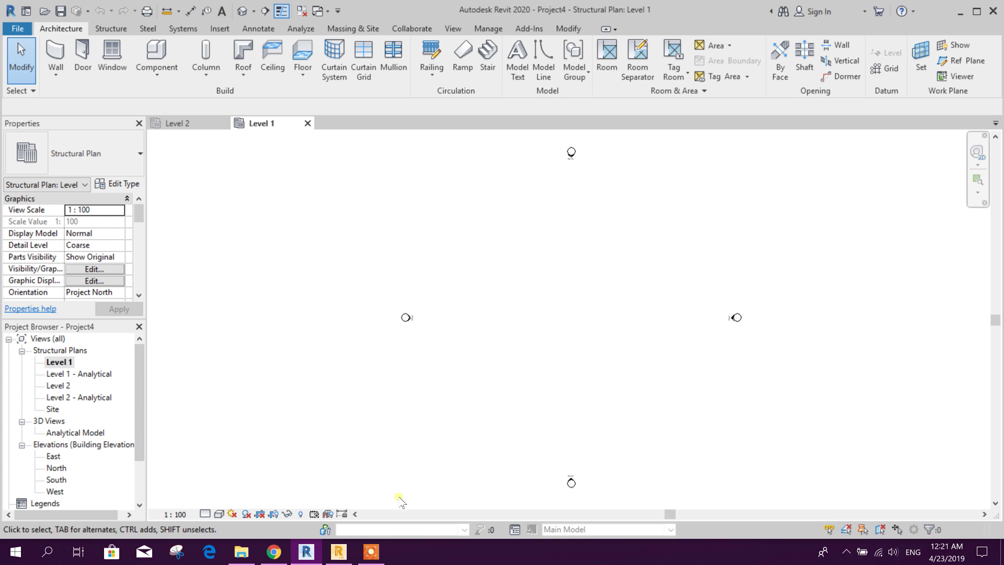
click(339, 551)
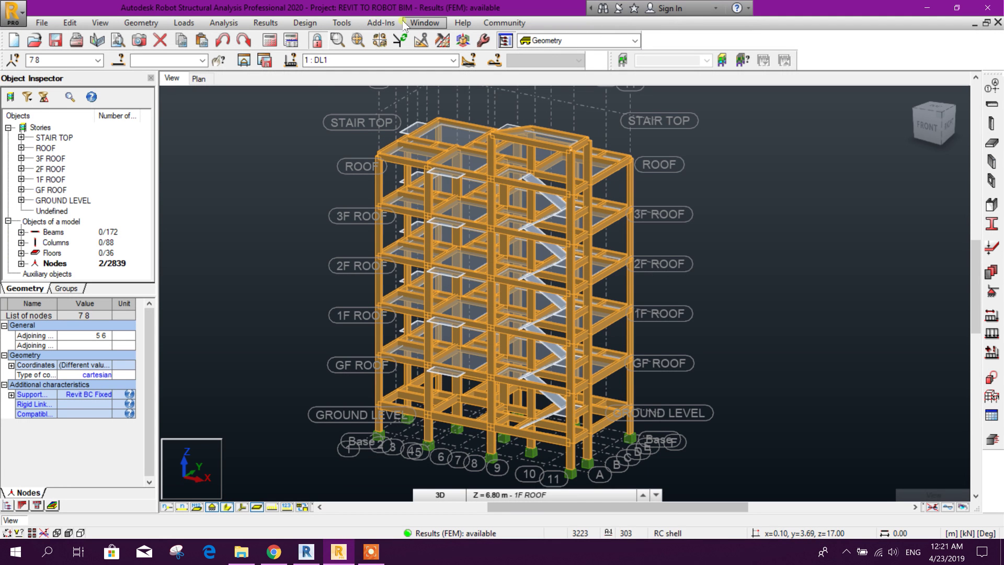
Step: Send the Robot model with its analysis results to Revit Structure
click(382, 23)
mouse_move(397, 38)
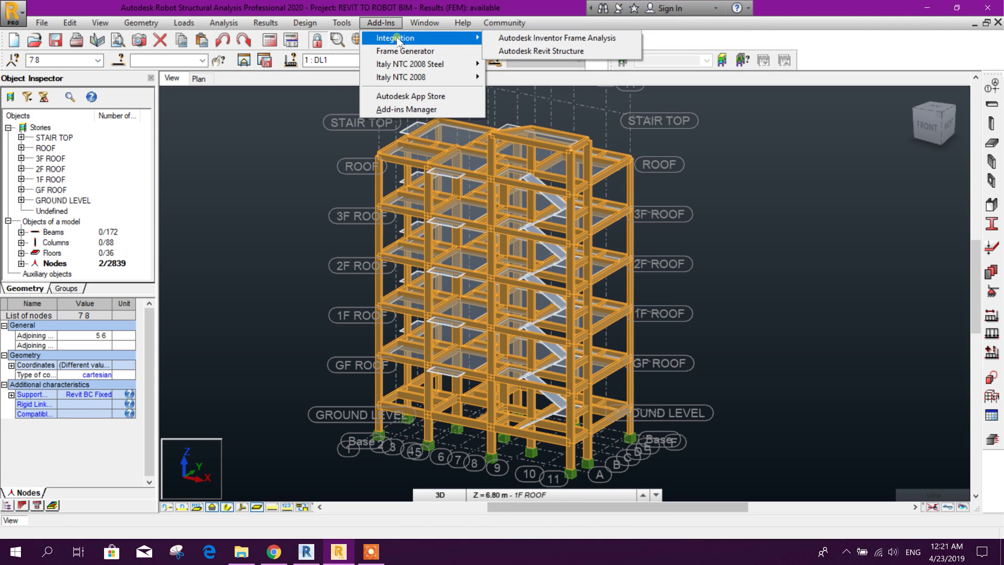
click(557, 52)
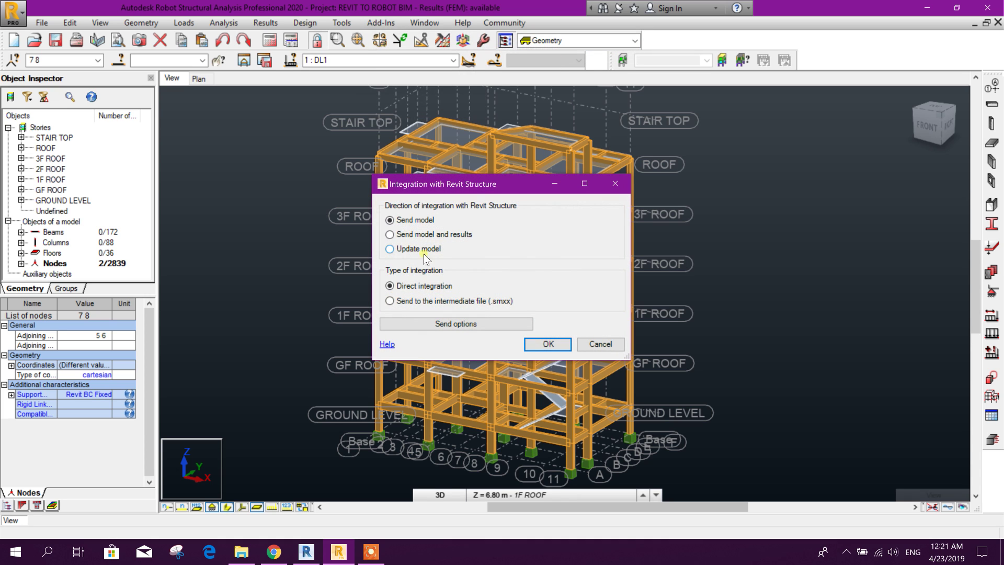
click(406, 236)
click(549, 345)
click(562, 376)
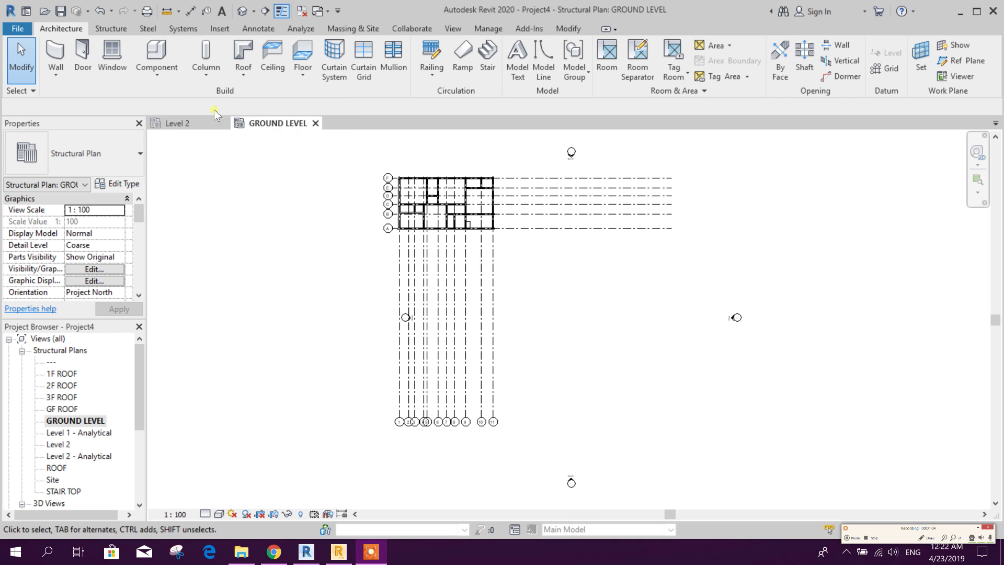
Step: Open the {3D} view and change its visual style from Shaded to Realistic
click(243, 11)
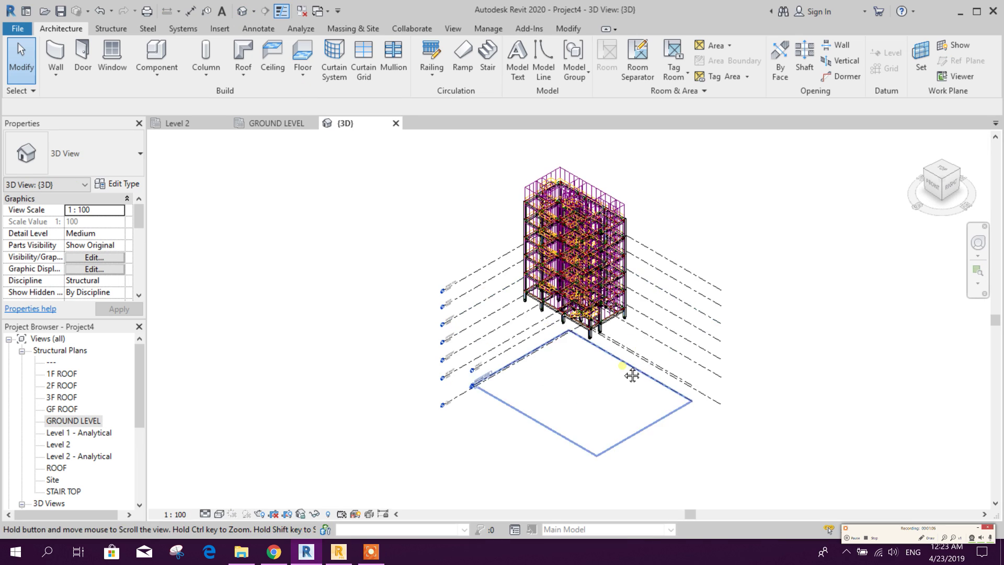
scroll(632, 375, up, 3)
scroll(751, 274, up, 2)
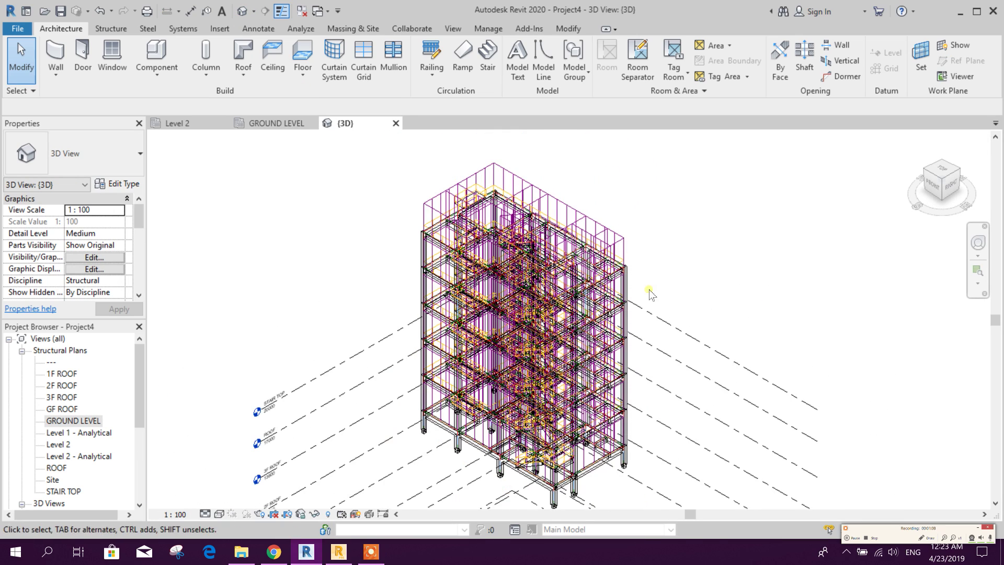
scroll(650, 293, up, 1)
scroll(620, 368, up, 1)
scroll(614, 382, up, 2)
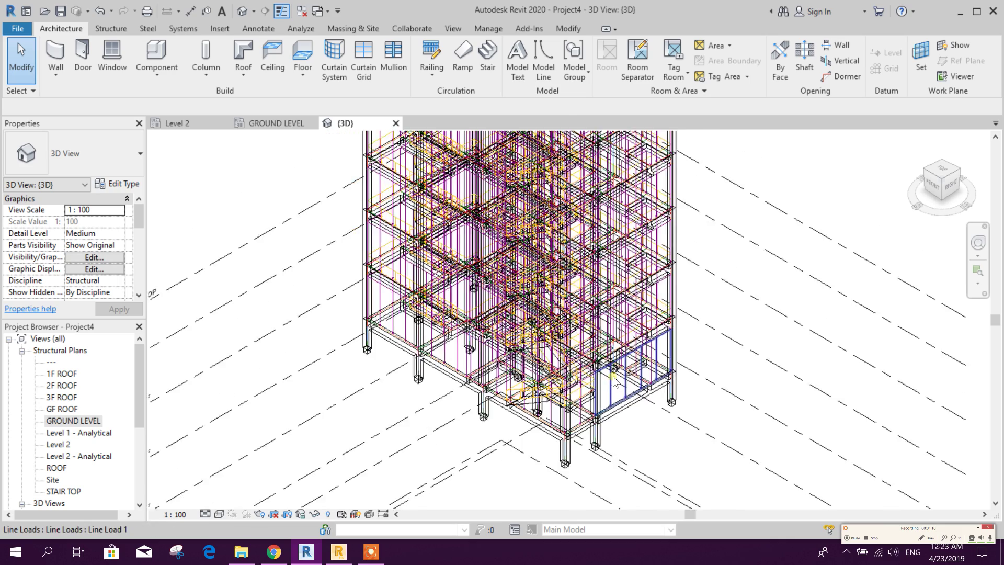
scroll(614, 381, down, 2)
scroll(581, 369, down, 1)
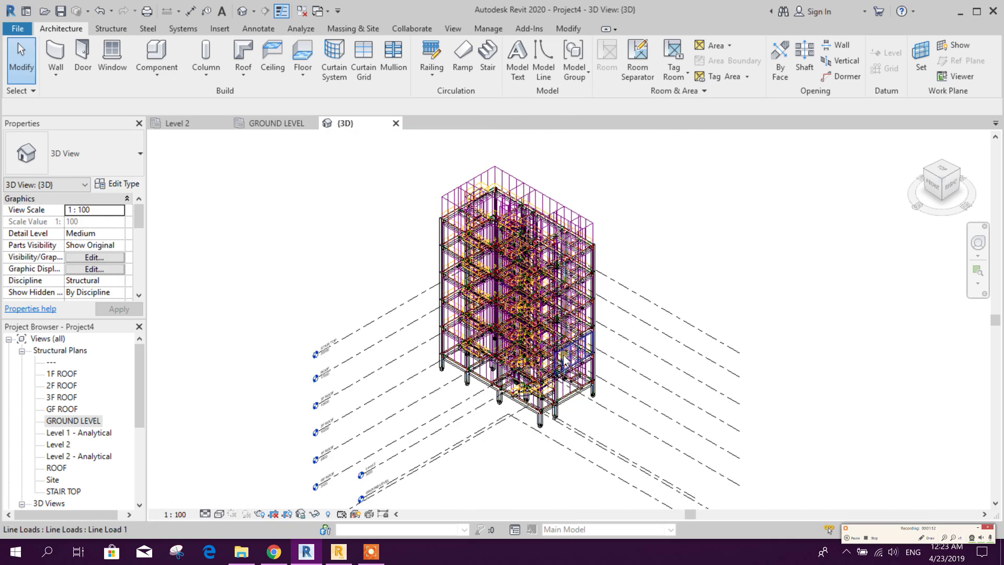
scroll(563, 359, up, 1)
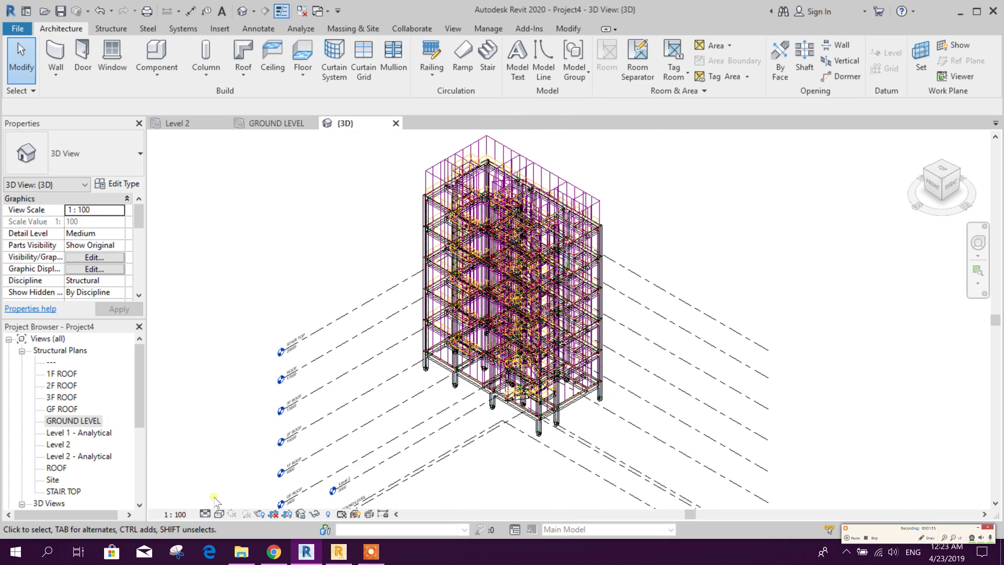
click(219, 514)
click(244, 460)
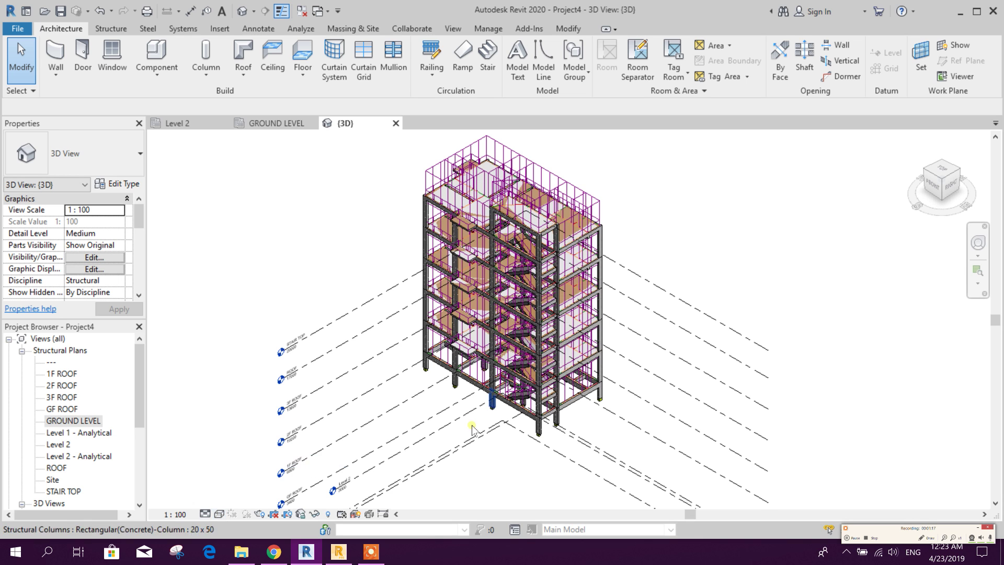
scroll(539, 283, up, 1)
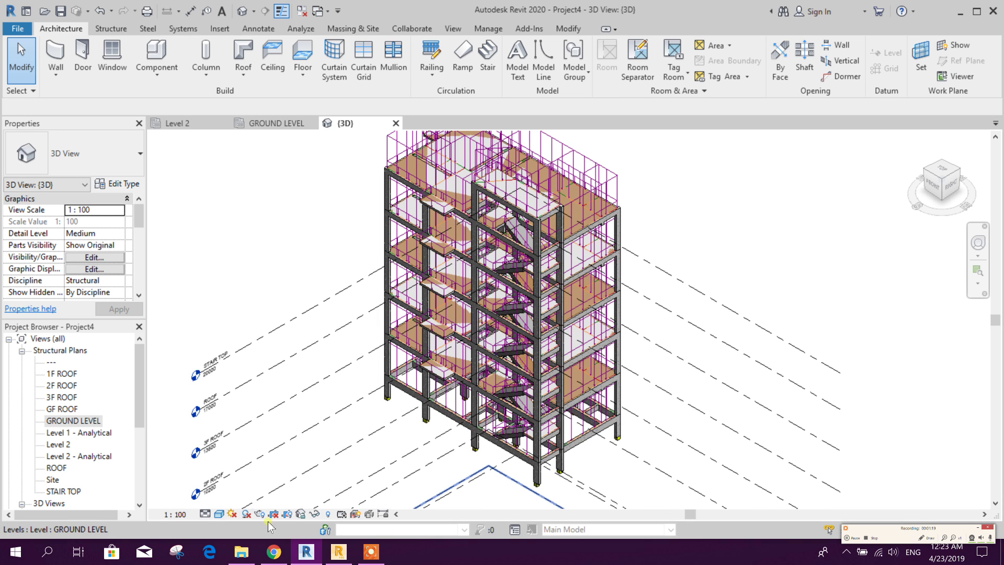
click(220, 514)
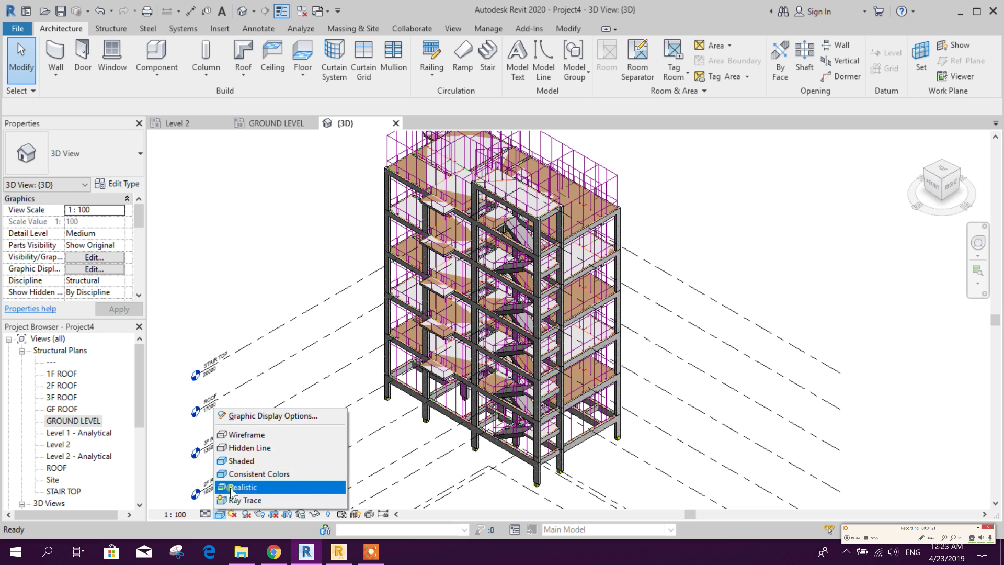
click(241, 488)
scroll(712, 306, down, 1)
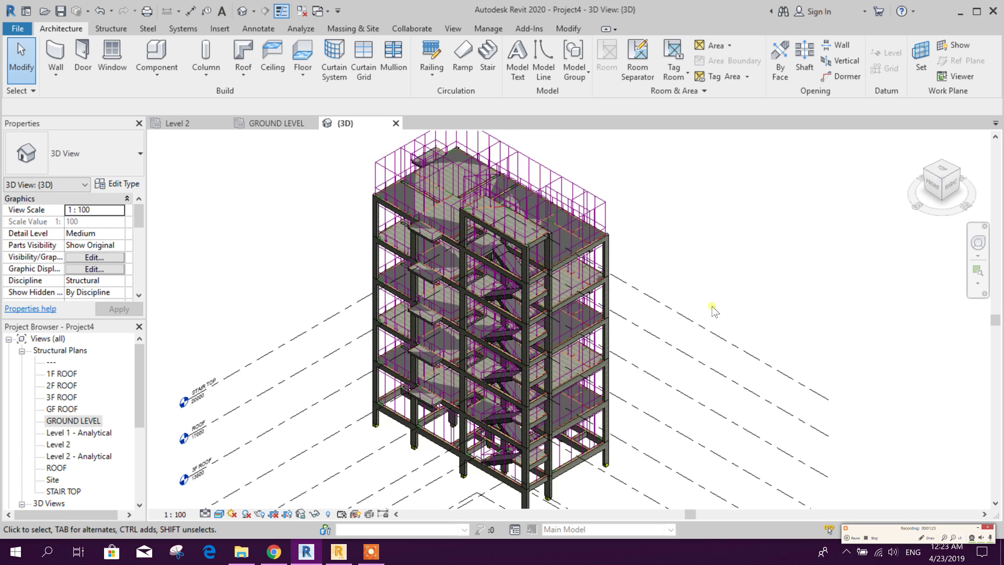
scroll(680, 312, up, 1)
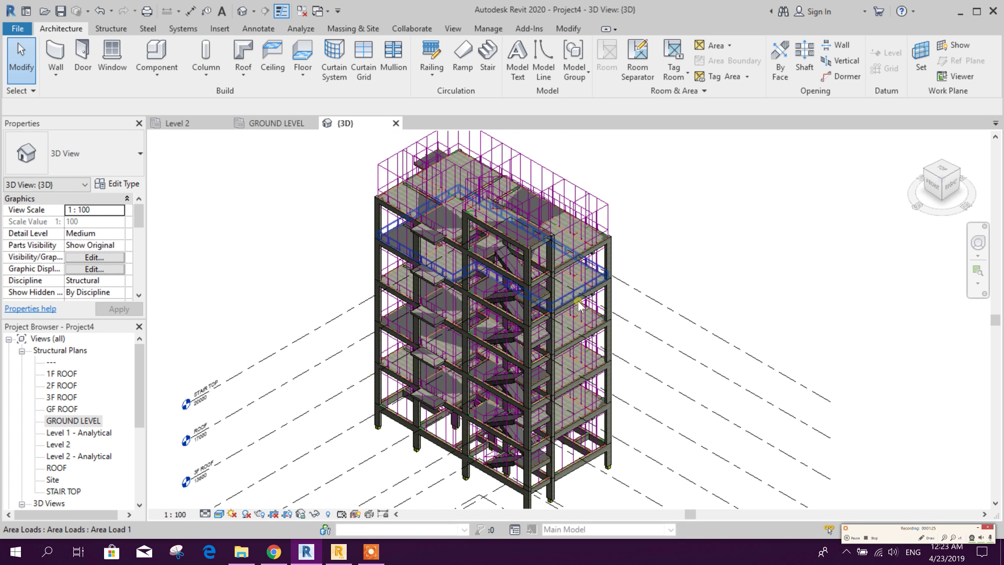
mouse_move(673, 239)
middle_down()
mouse_move(667, 229)
mouse_move(690, 241)
middle_up()
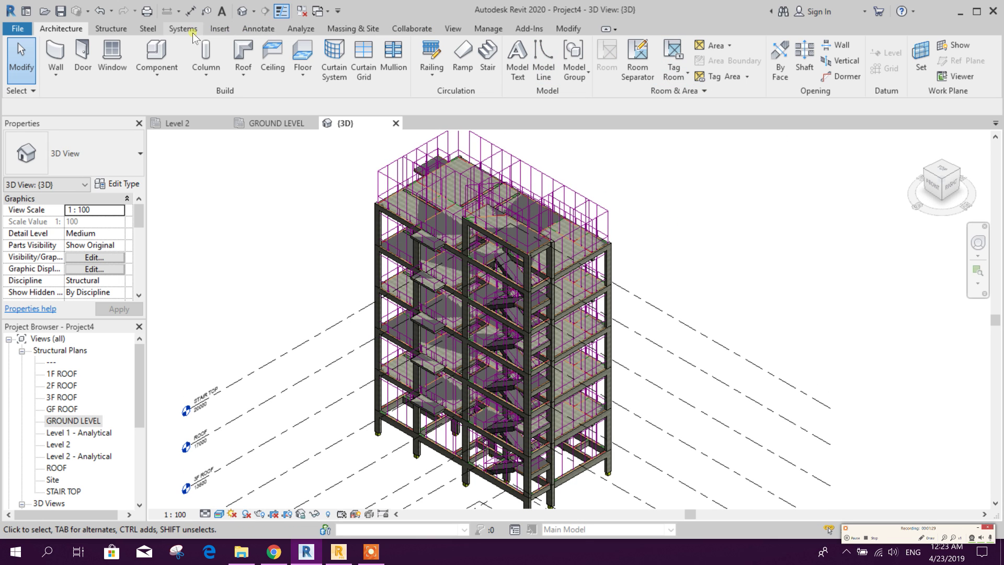
Step: Display Reaction FZ for DL1 from Results Explorer's Reactions > Forces
click(299, 30)
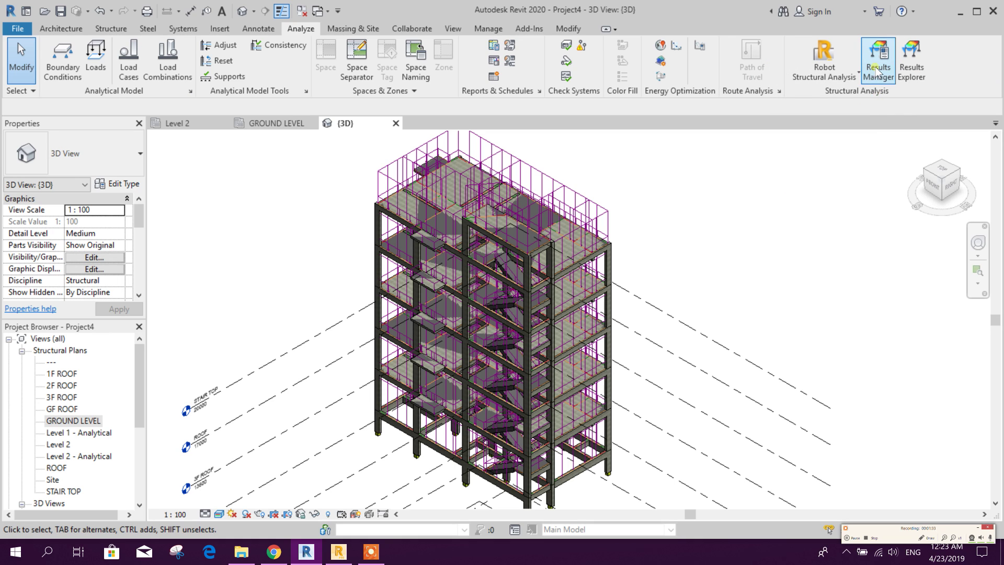
click(910, 69)
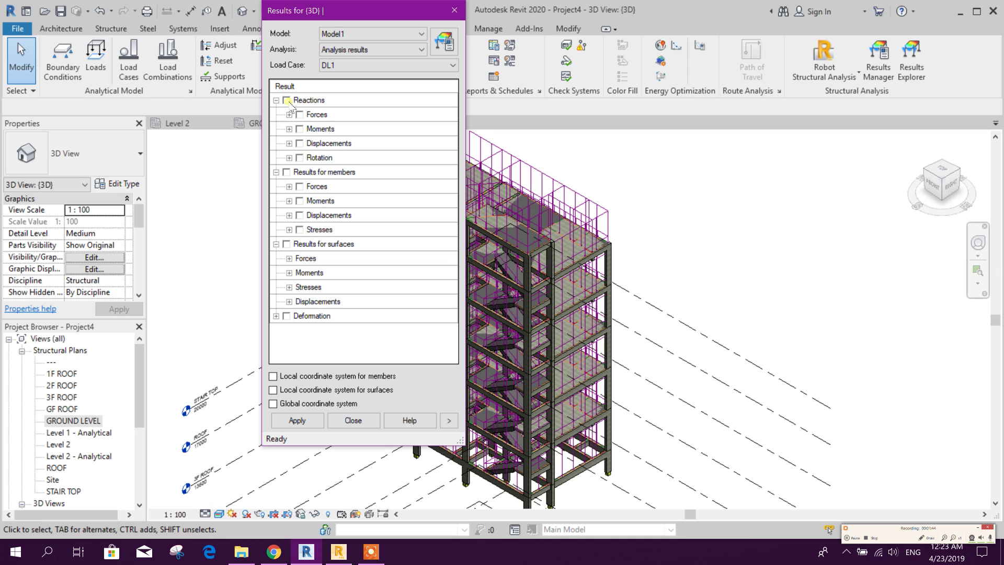
click(290, 116)
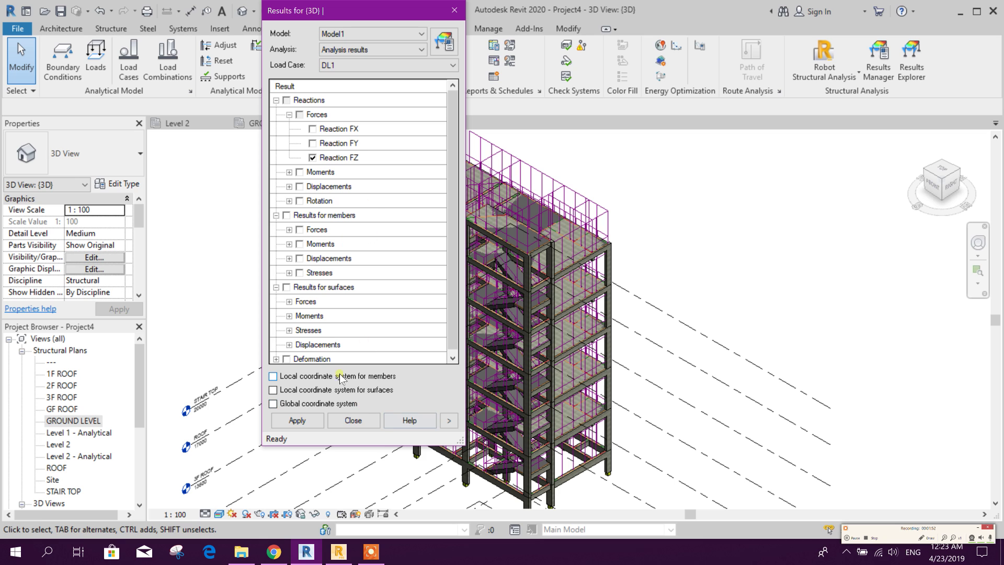
click(316, 422)
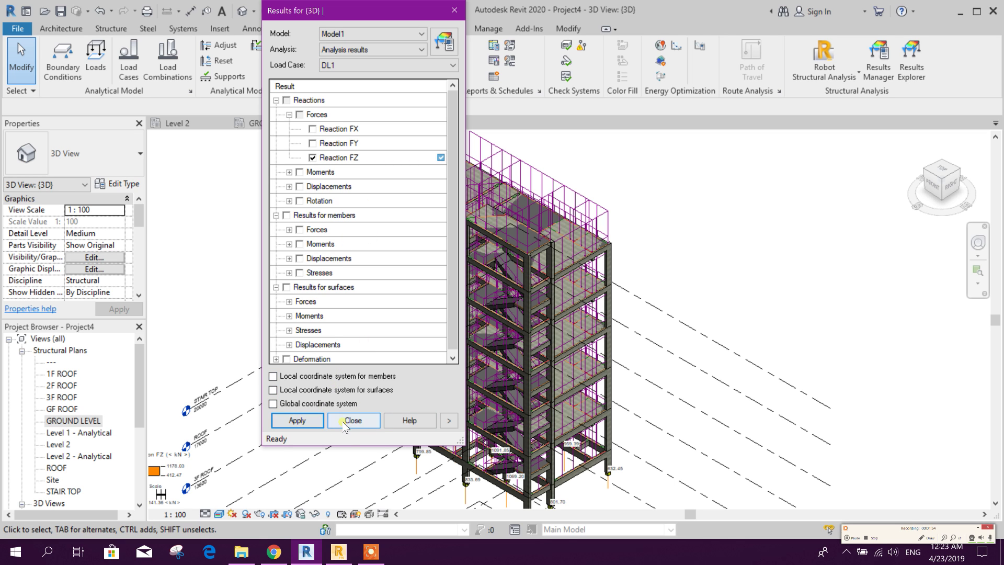
Step: Move the Results dialog aside, pan to the base, and set Wireframe style
drag(366, 12, 752, 55)
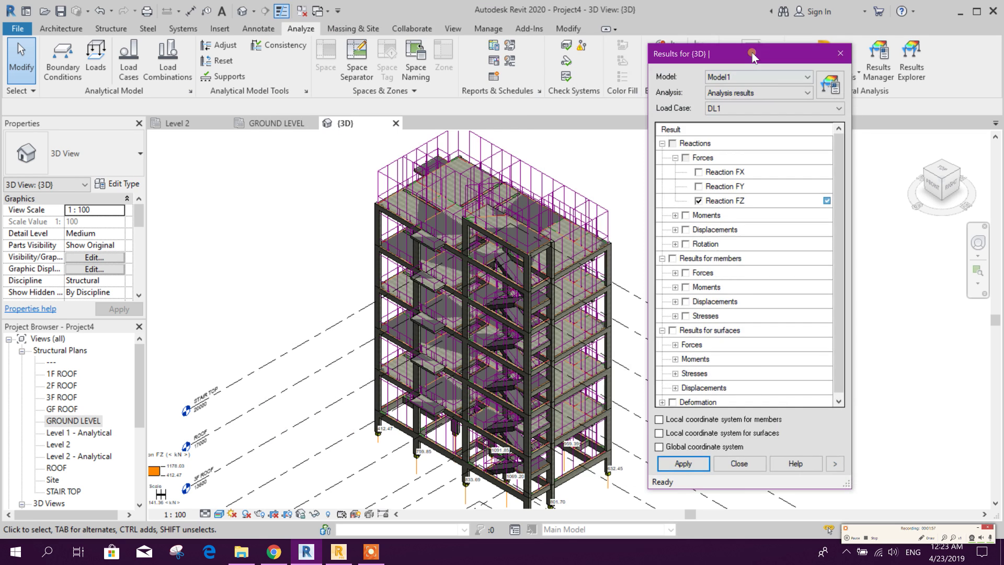
scroll(534, 471, up, 2)
scroll(534, 471, up, 2)
scroll(534, 470, up, 2)
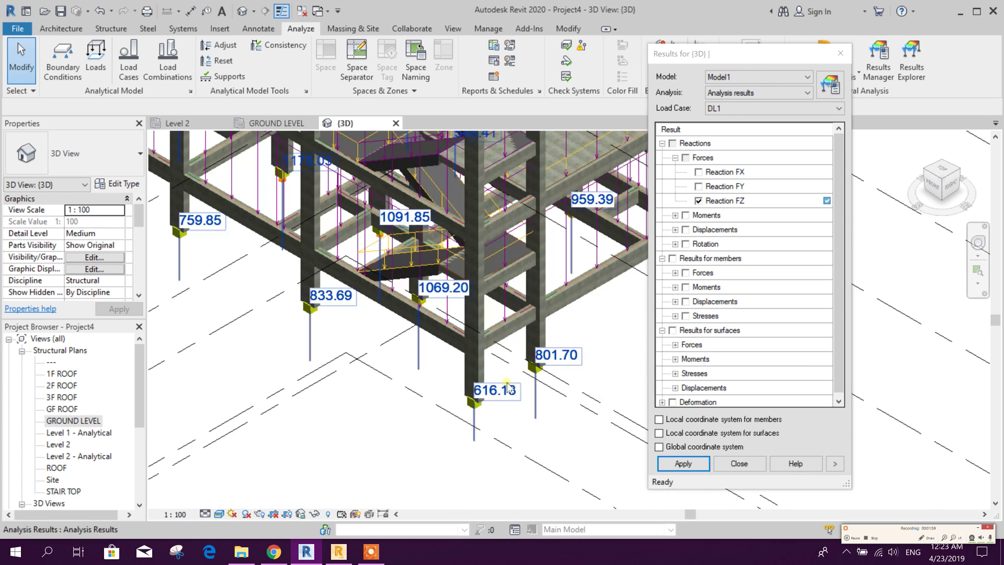
mouse_move(398, 390)
middle_down()
mouse_move(410, 395)
mouse_move(387, 403)
middle_up()
click(218, 515)
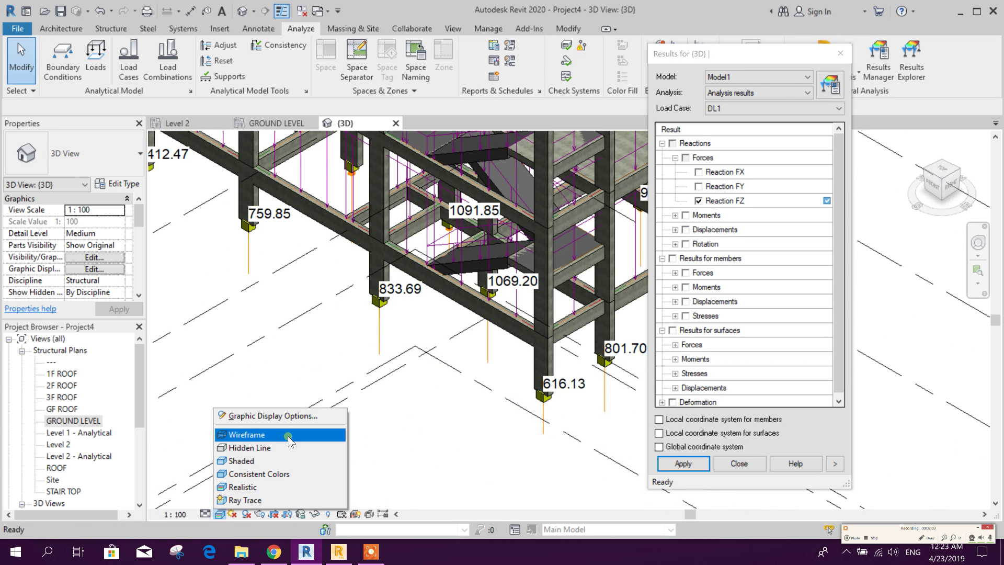
click(289, 435)
scroll(439, 397, down, 2)
scroll(439, 397, down, 2)
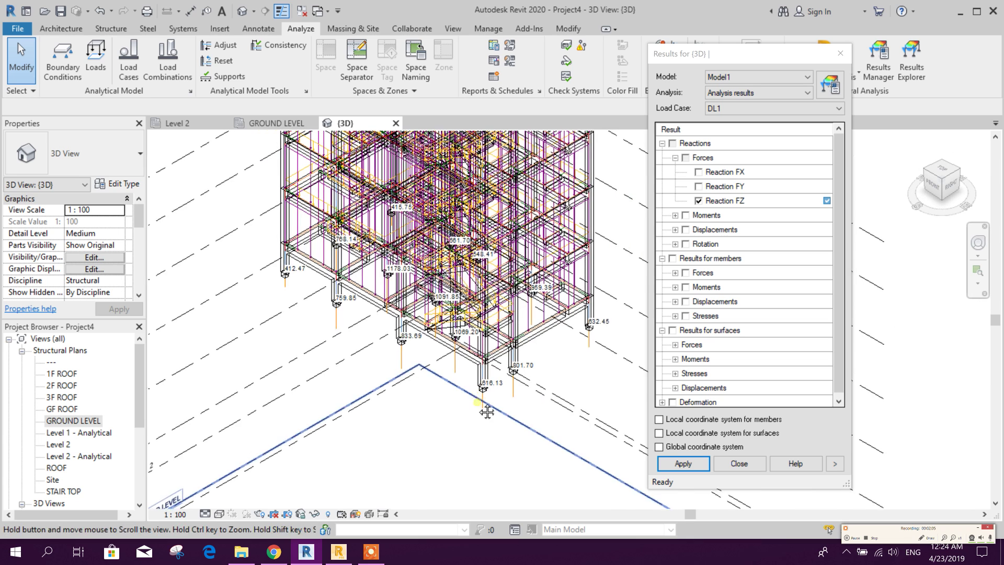
scroll(439, 396, down, 2)
drag(140, 410, 144, 476)
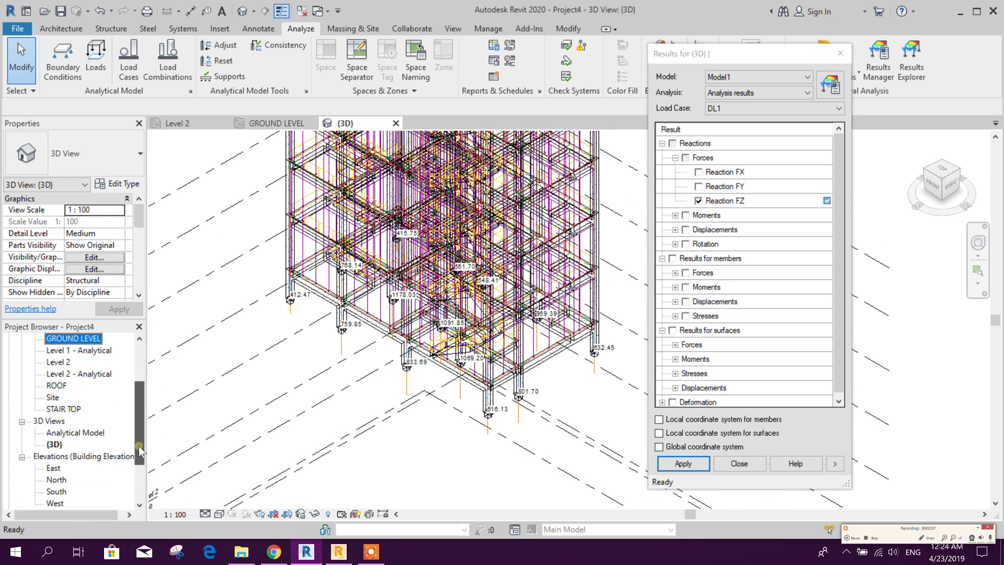
Step: Open the Analytical Model 3D view and display Reaction FZ at the supports
double_click(75, 374)
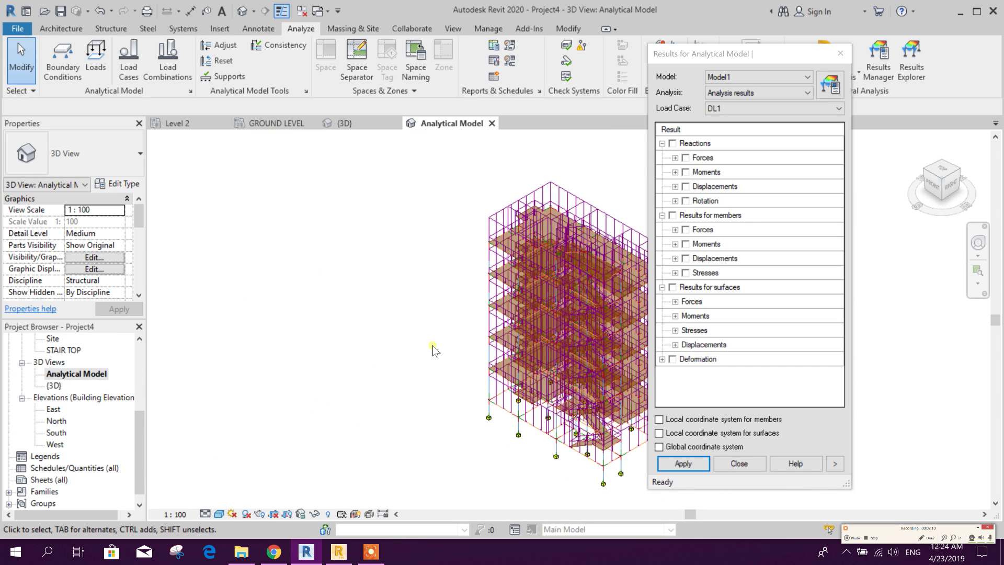
scroll(503, 430, up, 2)
scroll(502, 430, up, 2)
scroll(502, 429, up, 2)
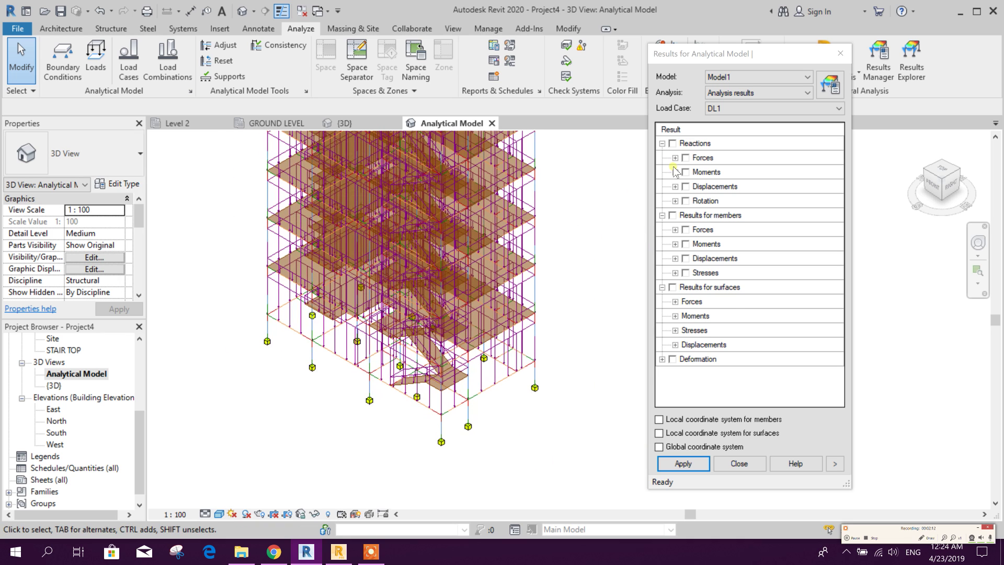
click(676, 157)
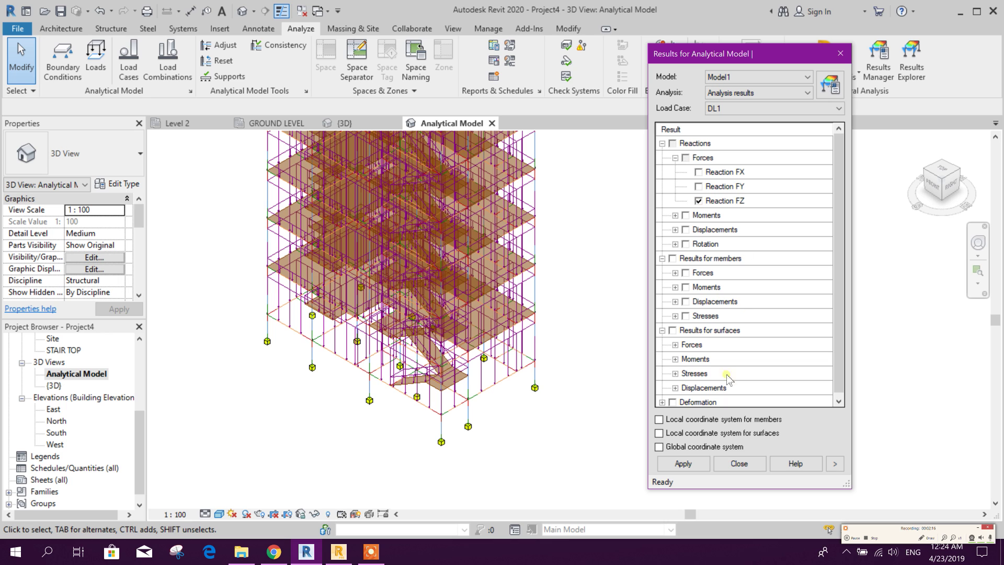
click(684, 463)
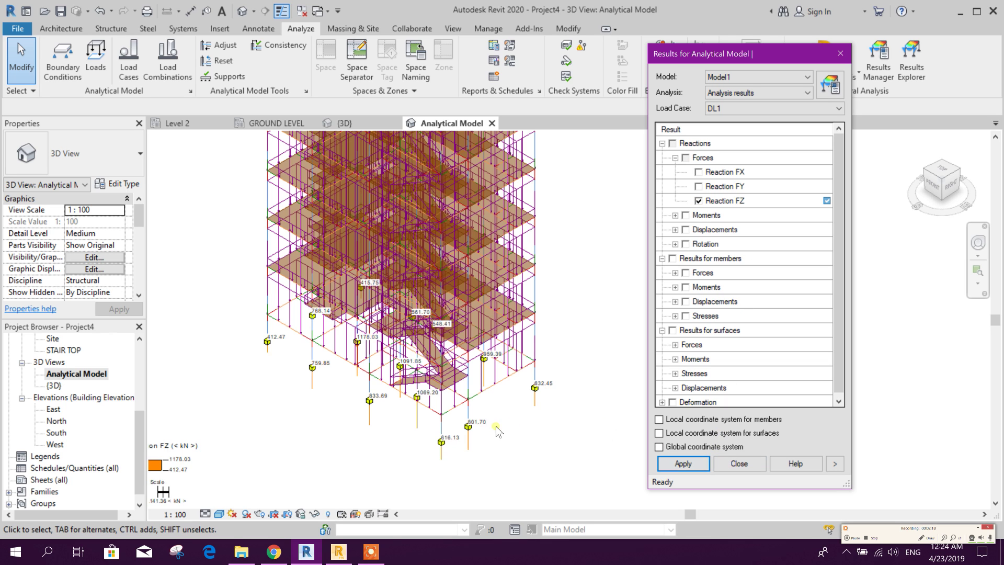
middle_drag(497, 430, 512, 474)
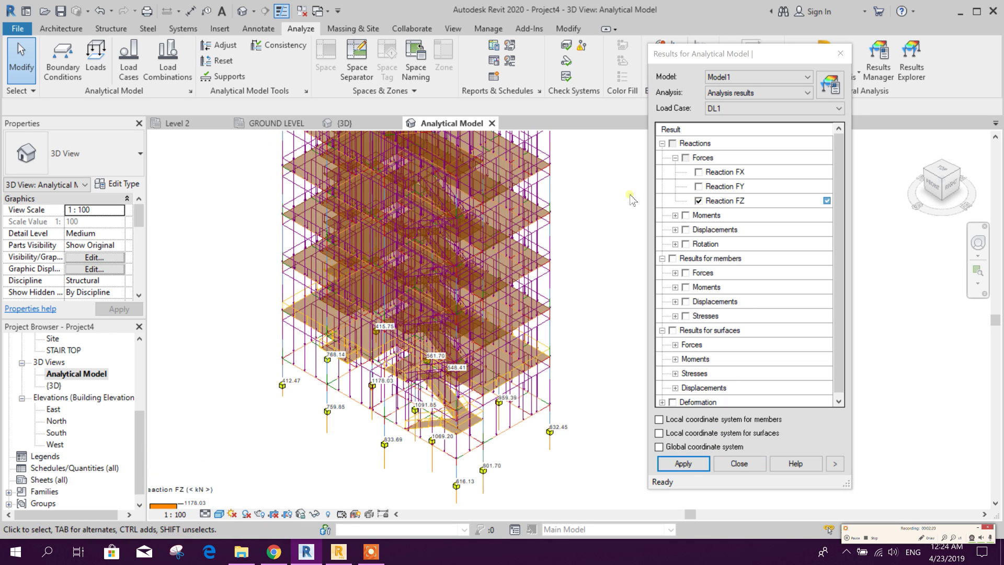
scroll(337, 358, up, 2)
scroll(337, 357, up, 1)
scroll(339, 355, up, 2)
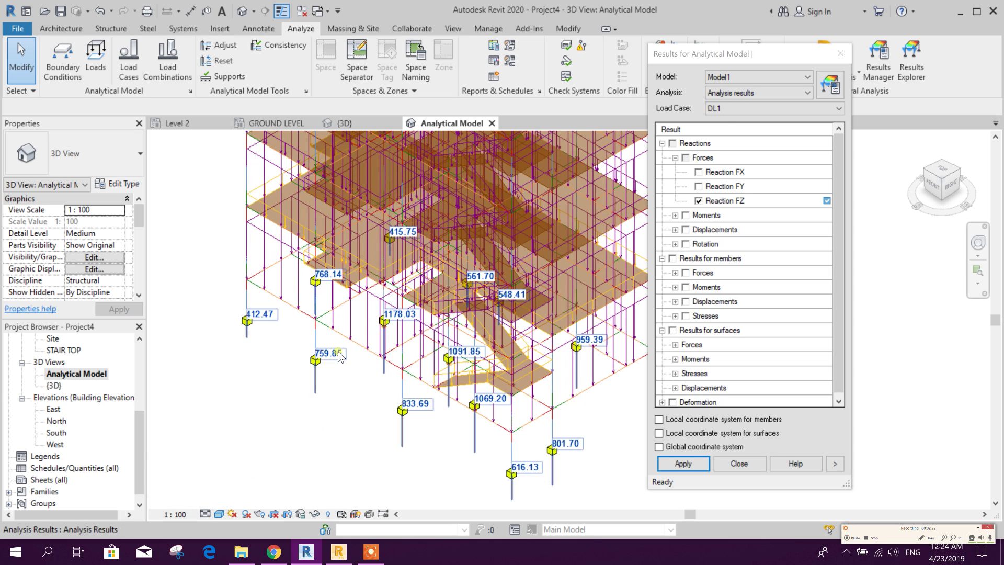
Step: Switch the reaction results to the DL+LL load case (445.53–1323.65 kN)
click(753, 108)
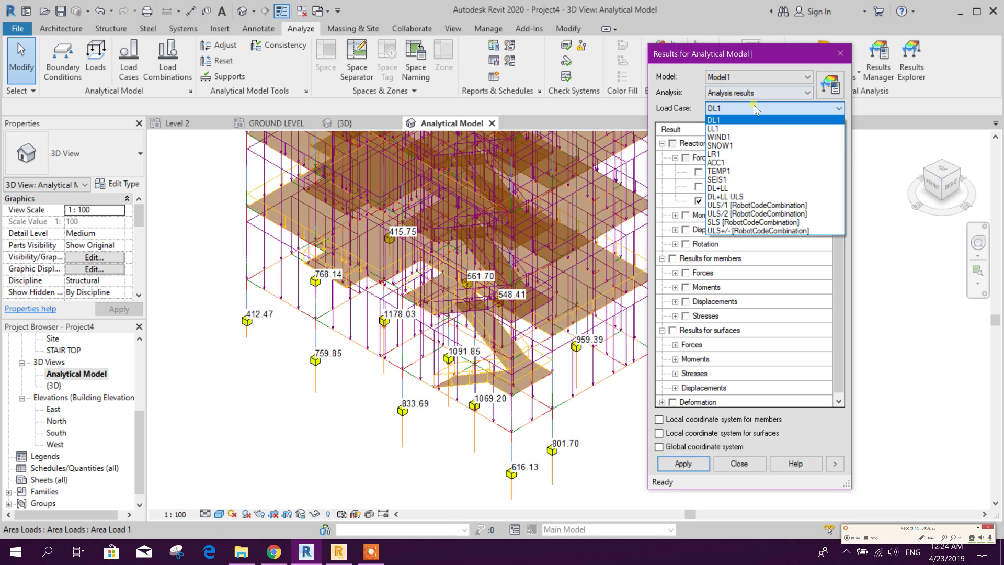
click(734, 189)
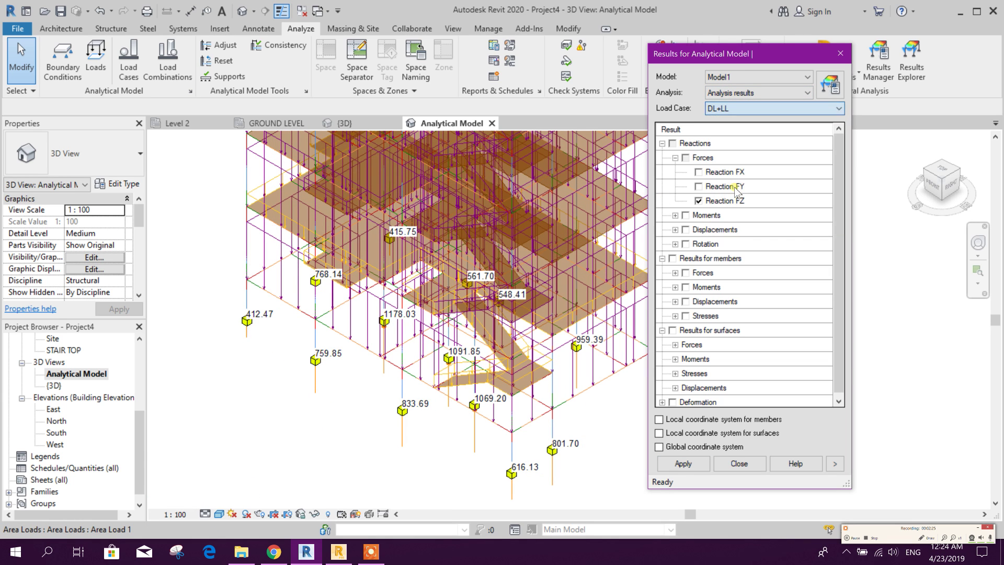
click(693, 466)
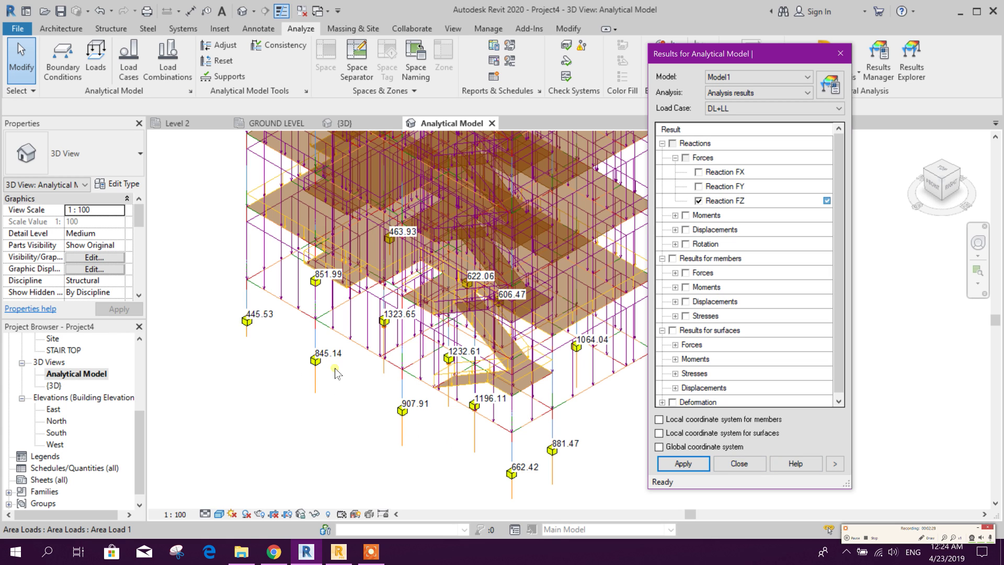
scroll(335, 373, down, 1)
scroll(336, 373, down, 1)
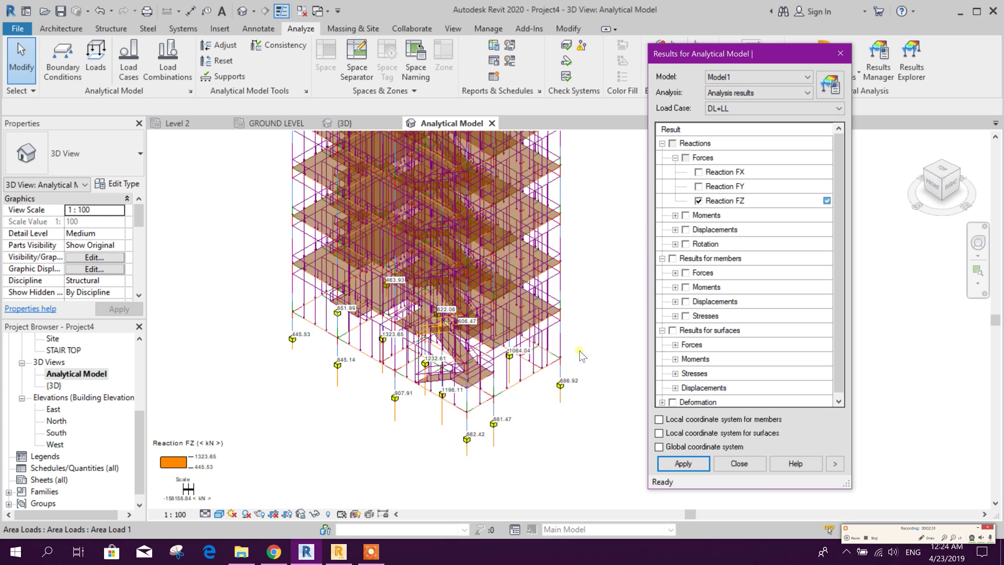
scroll(555, 267, down, 1)
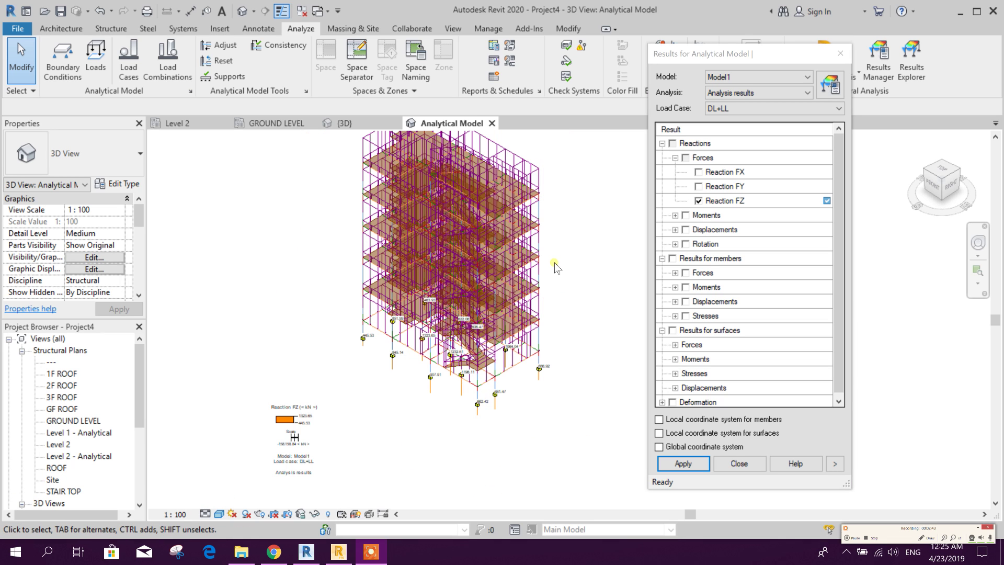
scroll(555, 267, up, 1)
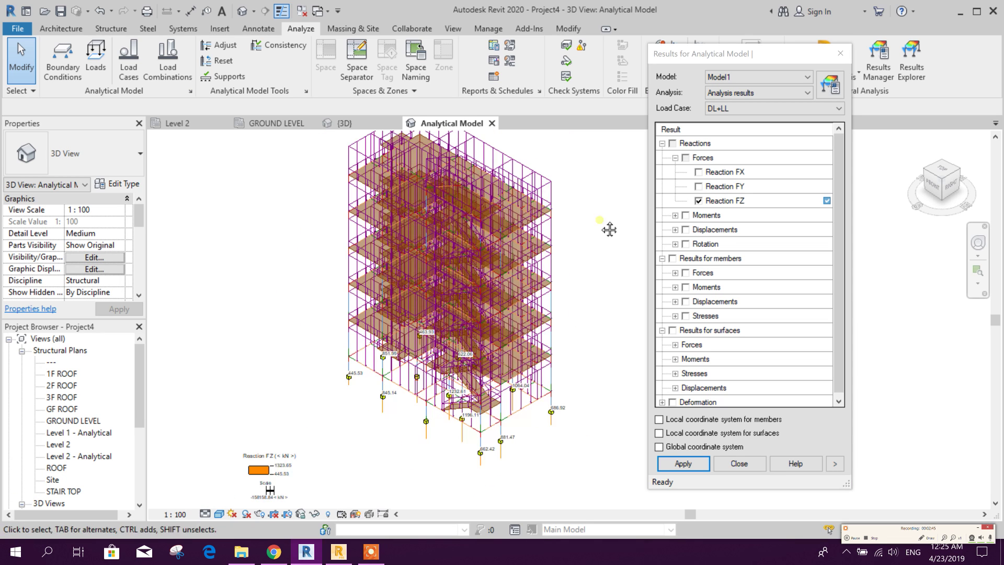
middle_drag(609, 229, 616, 257)
Step: Uncheck Structural Loads under Analytical Model Categories in Visibility/Graphics and apply
click(94, 257)
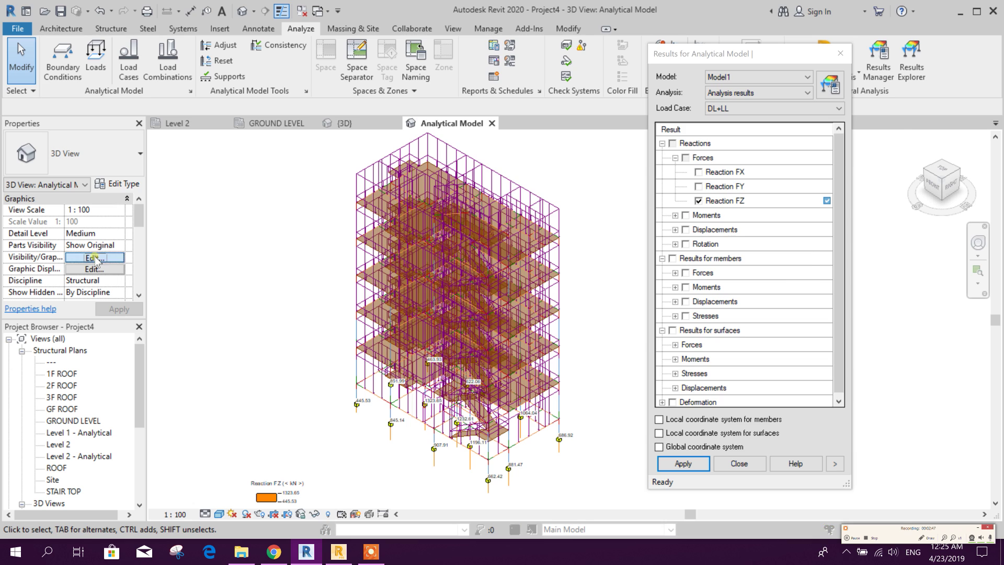
click(601, 84)
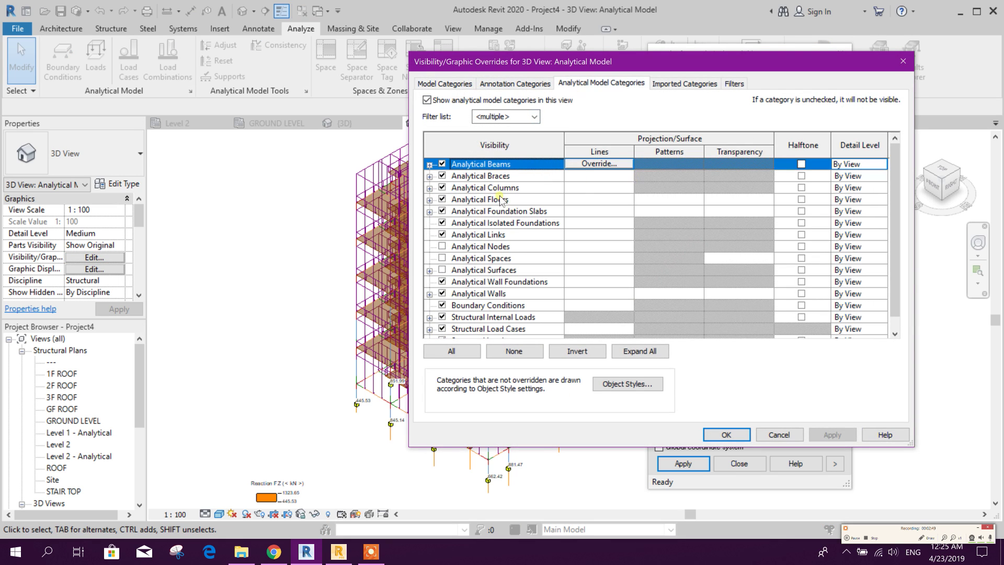
scroll(644, 299, down, 1)
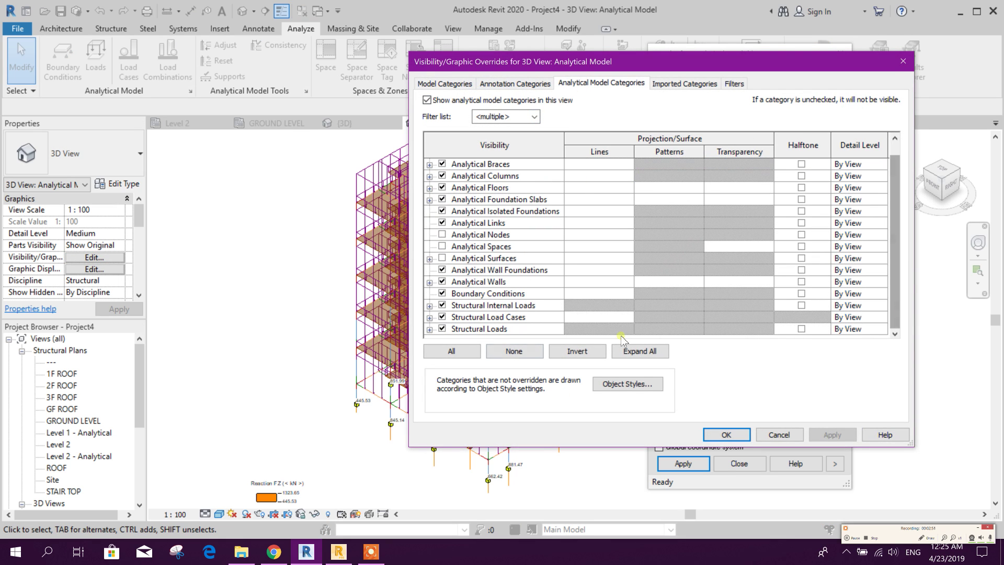
click(441, 330)
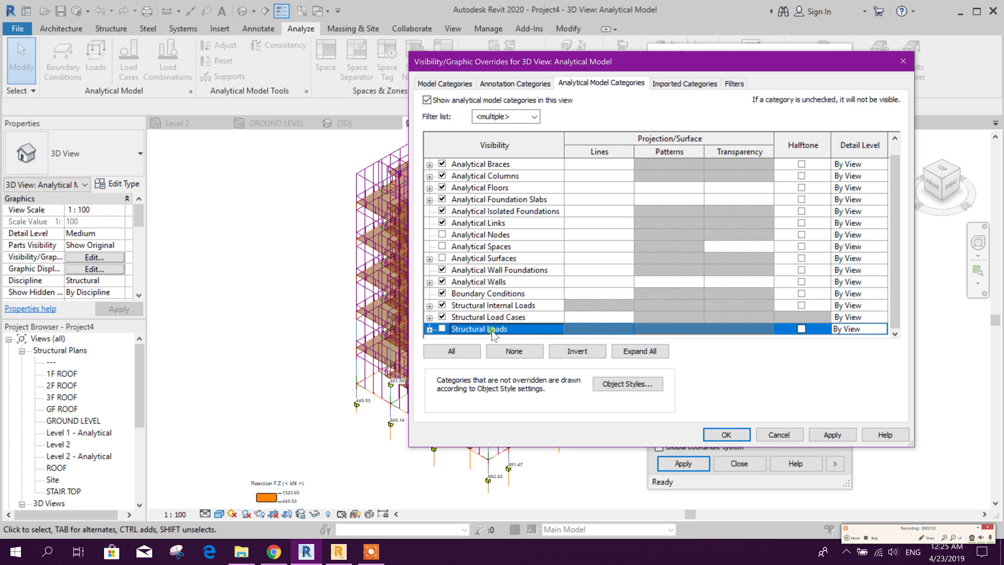
click(832, 434)
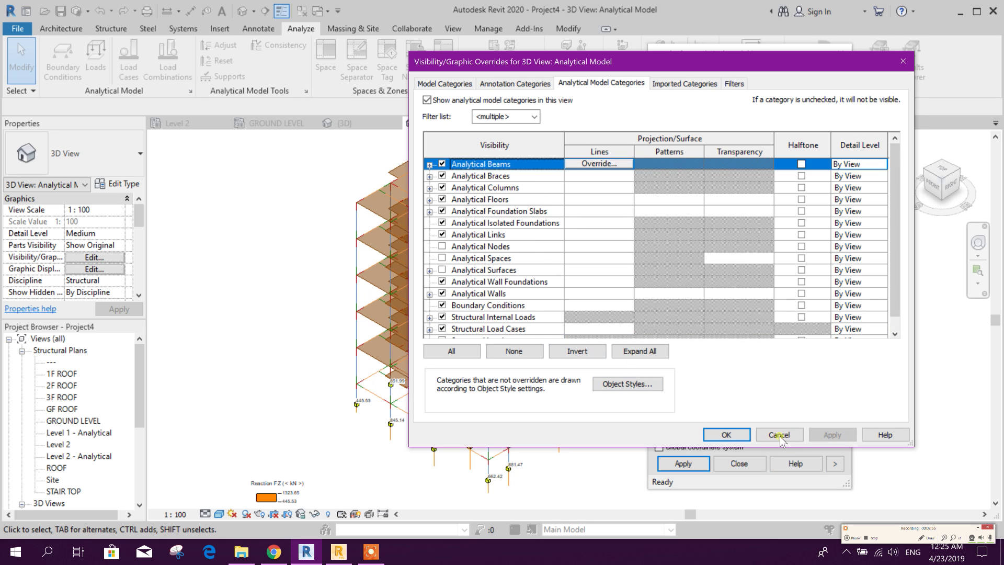
click(726, 435)
scroll(518, 404, up, 1)
scroll(535, 394, up, 1)
scroll(574, 382, up, 1)
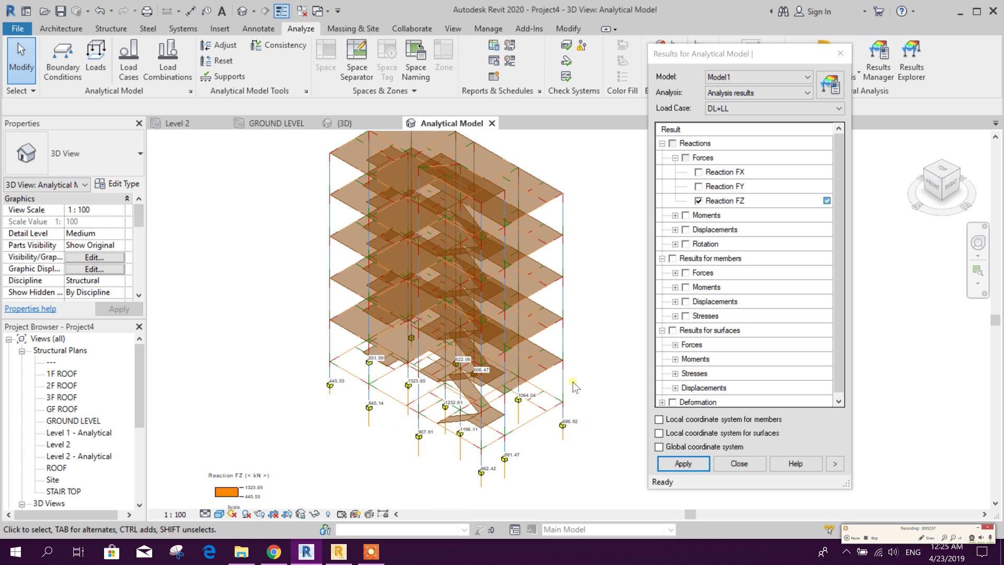
Step: Replace the Reaction FZ display with member Forces Fy diagrams
click(699, 201)
scroll(779, 297, down, 1)
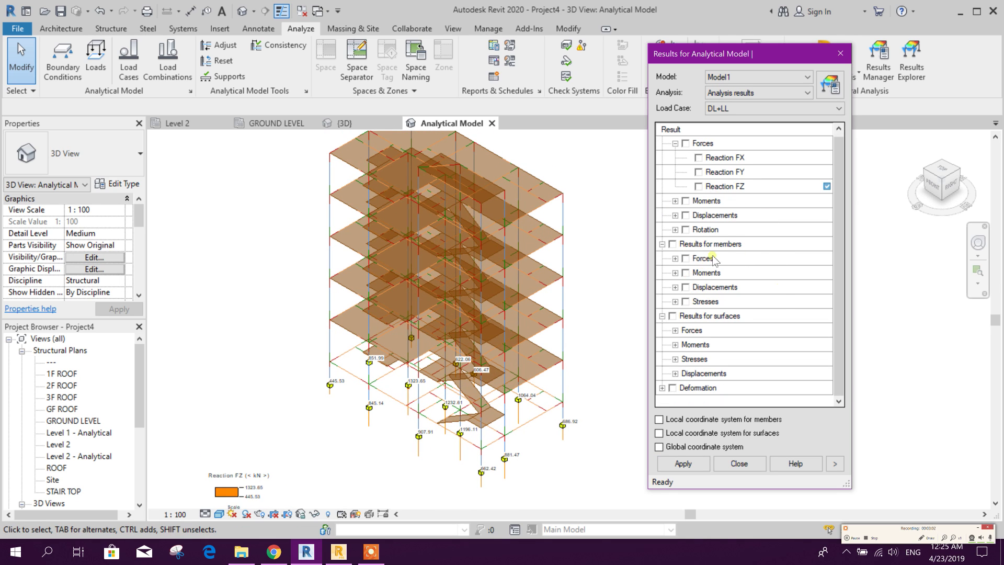
click(676, 258)
scroll(746, 315, down, 1)
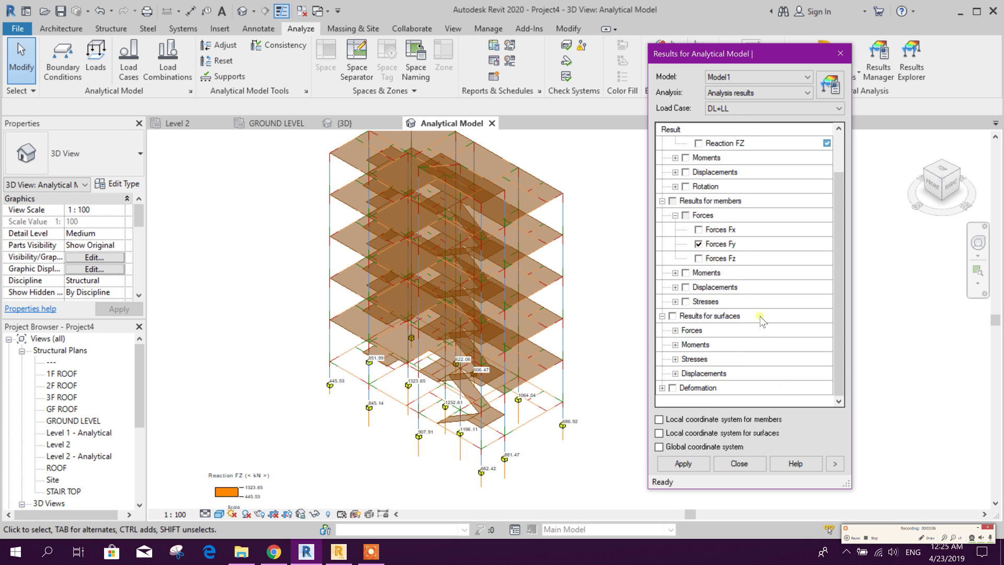
click(688, 466)
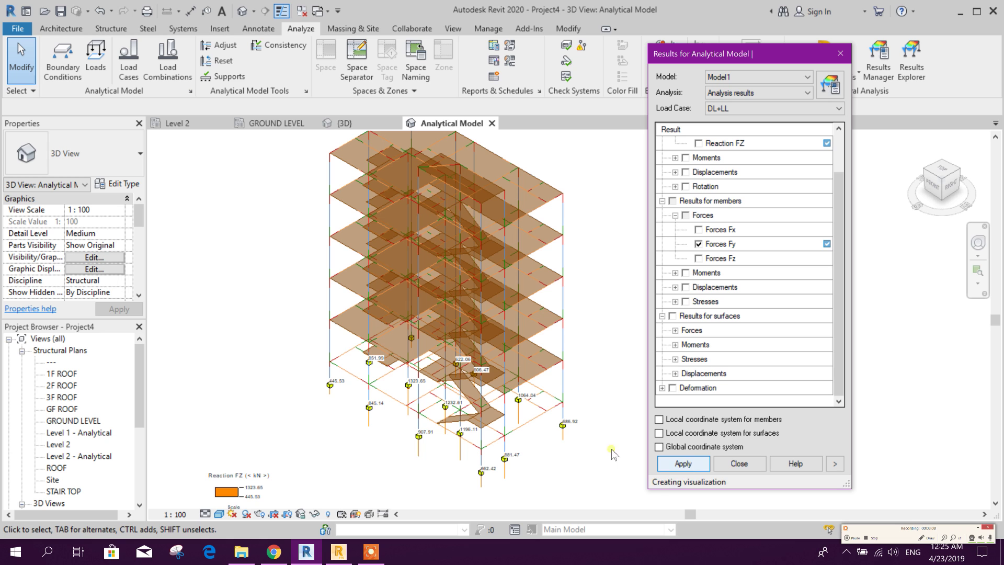
click(611, 288)
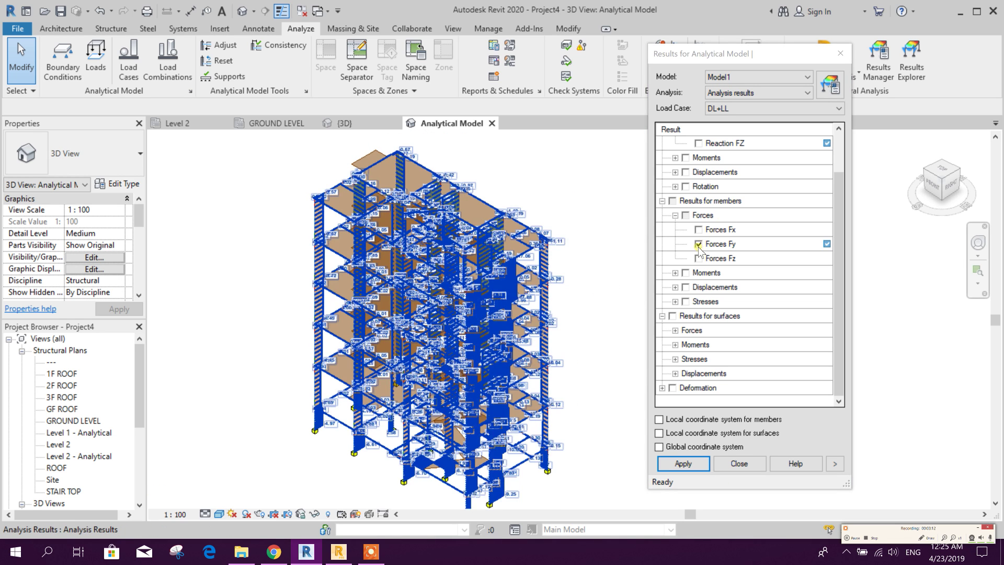
Step: Switch member results from forces to My bending moment diagrams, then reopen Visibility/Graphics
click(699, 245)
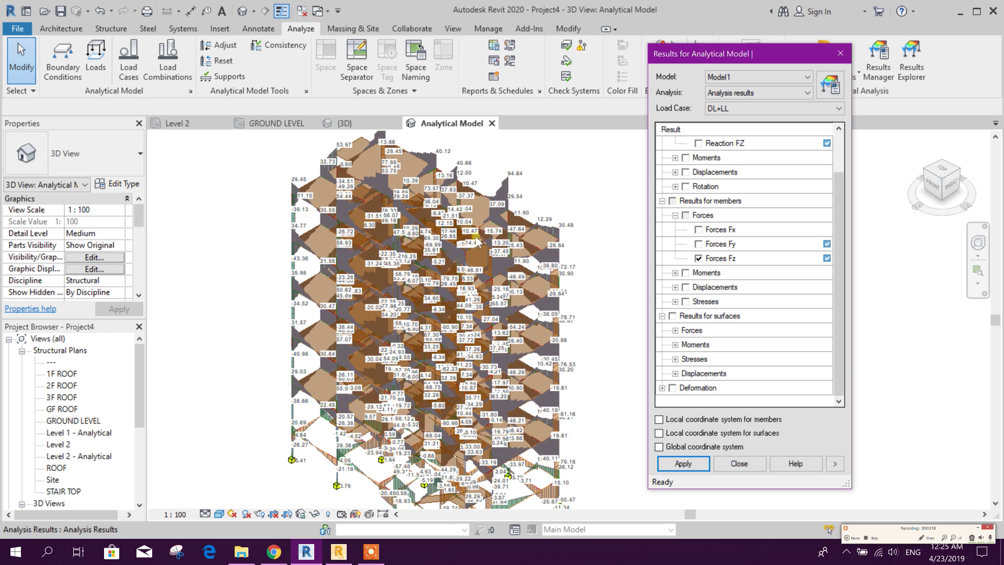
scroll(606, 293, up, 1)
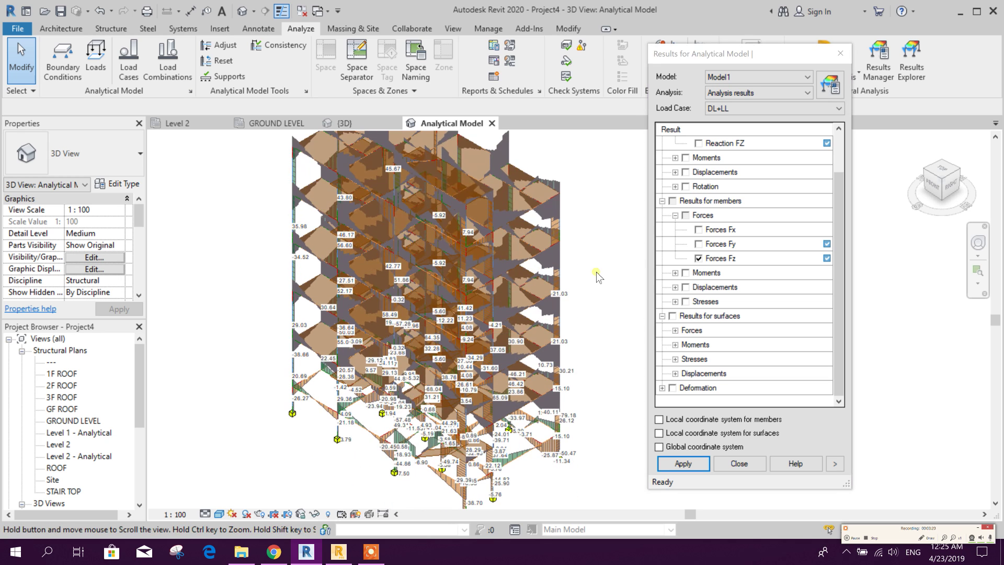
click(699, 259)
click(676, 271)
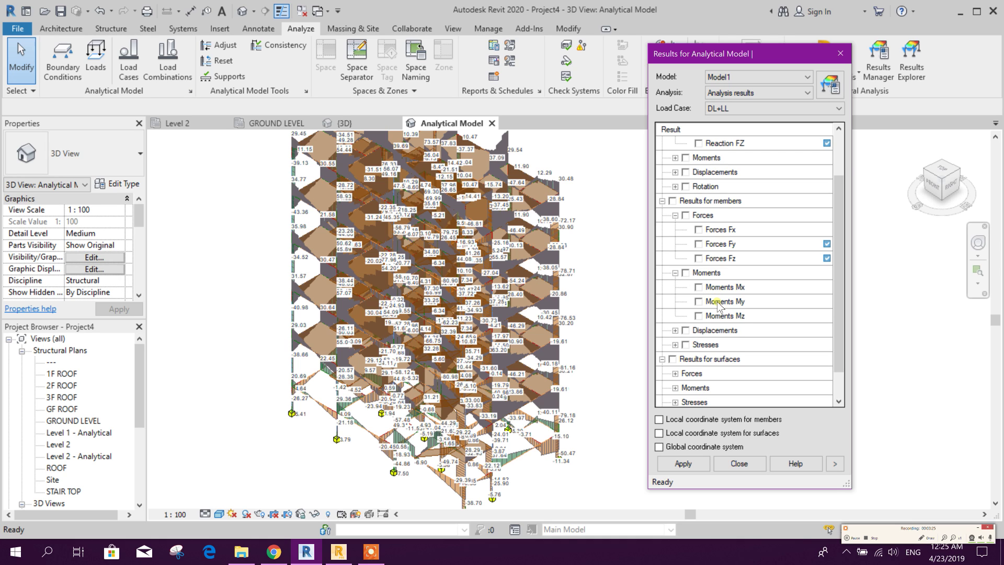
click(693, 465)
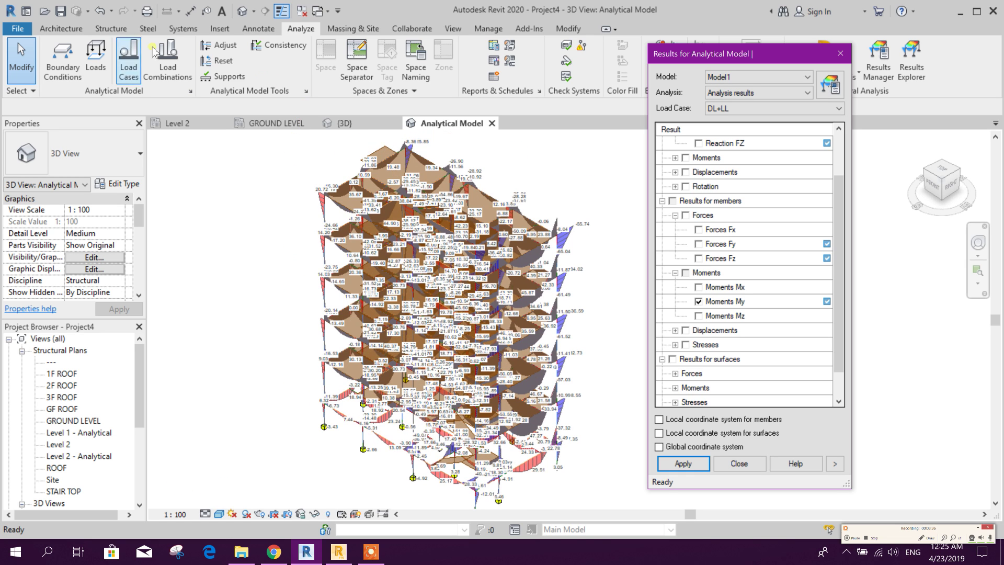
click(88, 257)
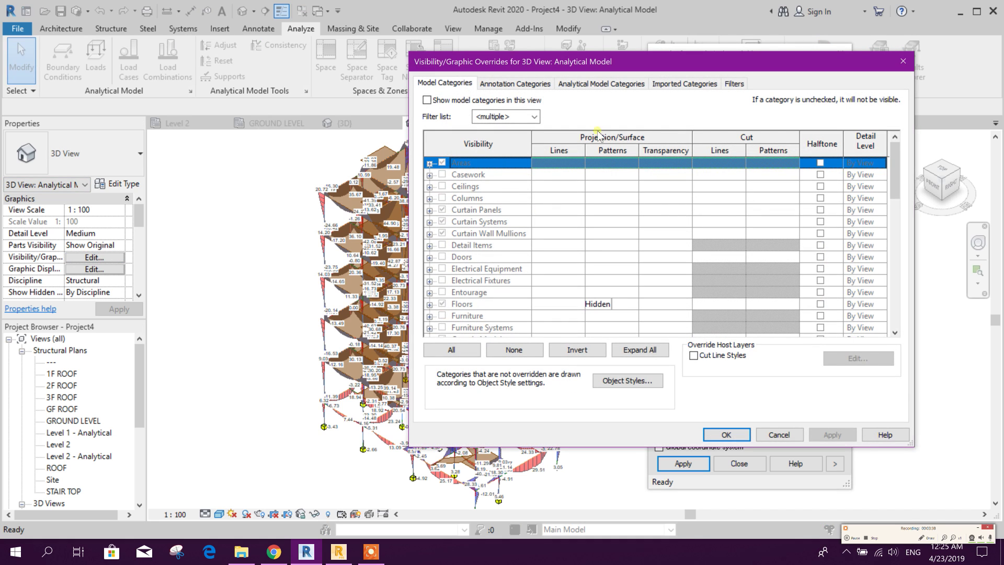
Step: Review the Analytical Model Categories list and close Visibility/Graphic Overrides unchanged
click(596, 84)
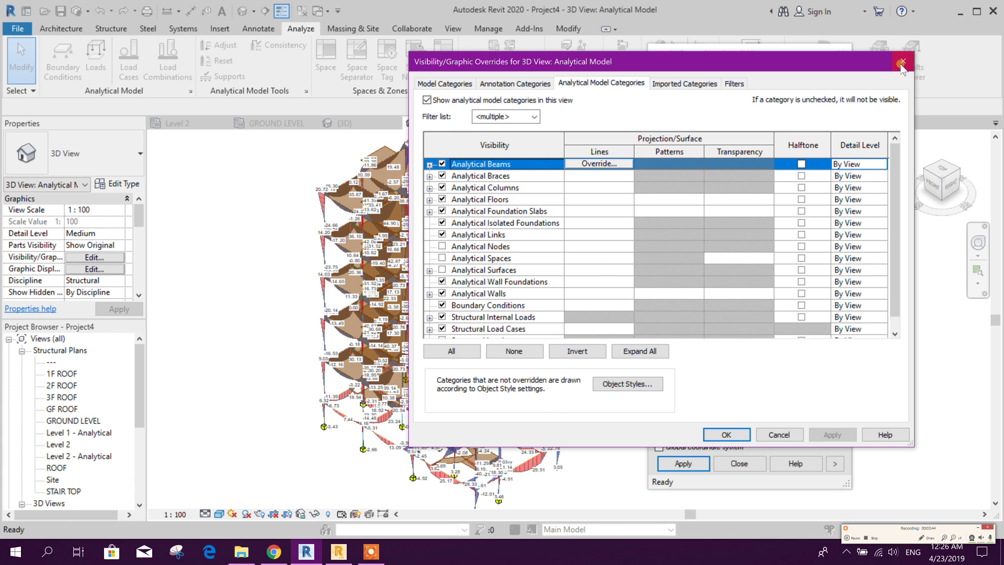
click(901, 62)
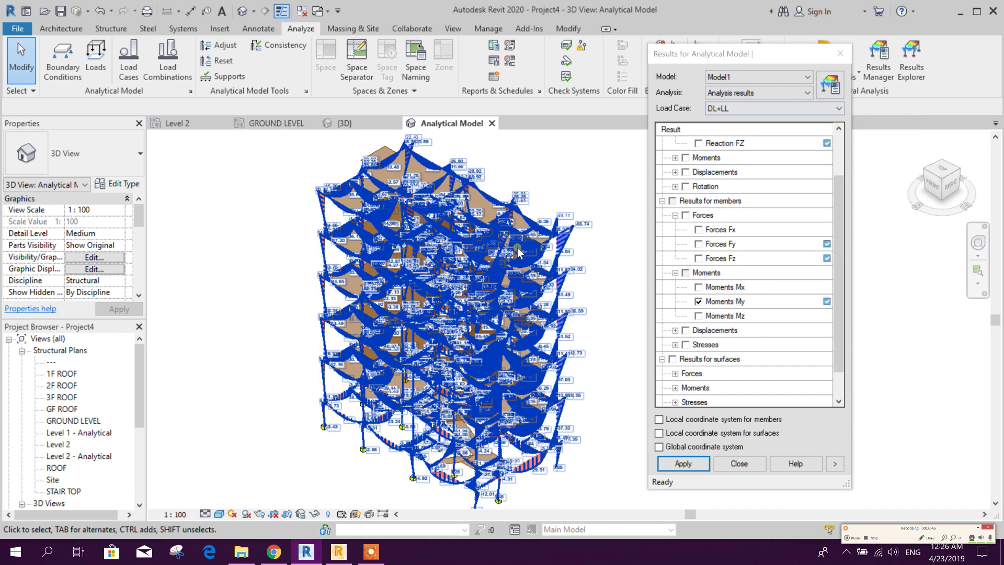
Step: Swap the member My moment diagrams for Mz and expand the surface moment results
middle_drag(627, 376, 590, 364)
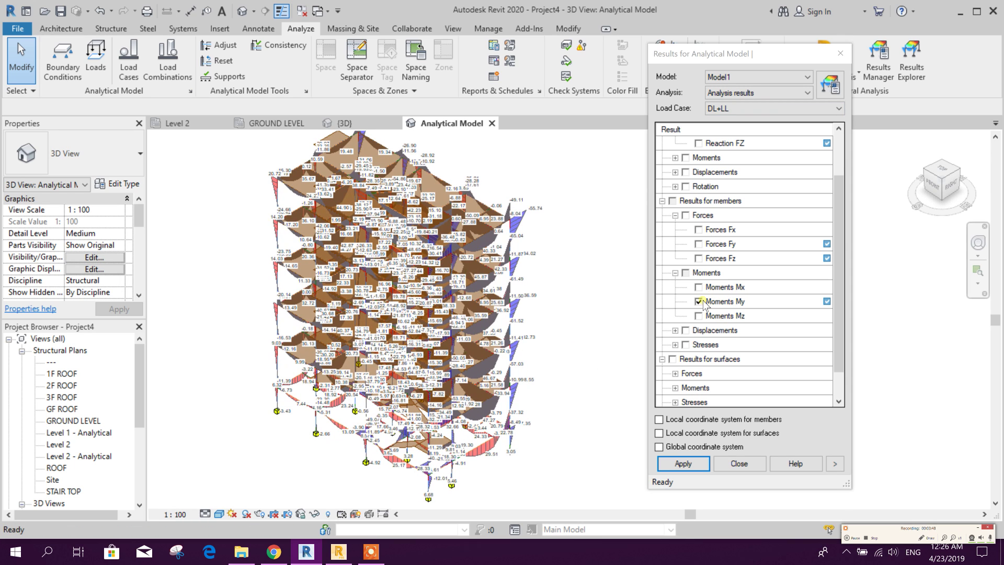
click(699, 301)
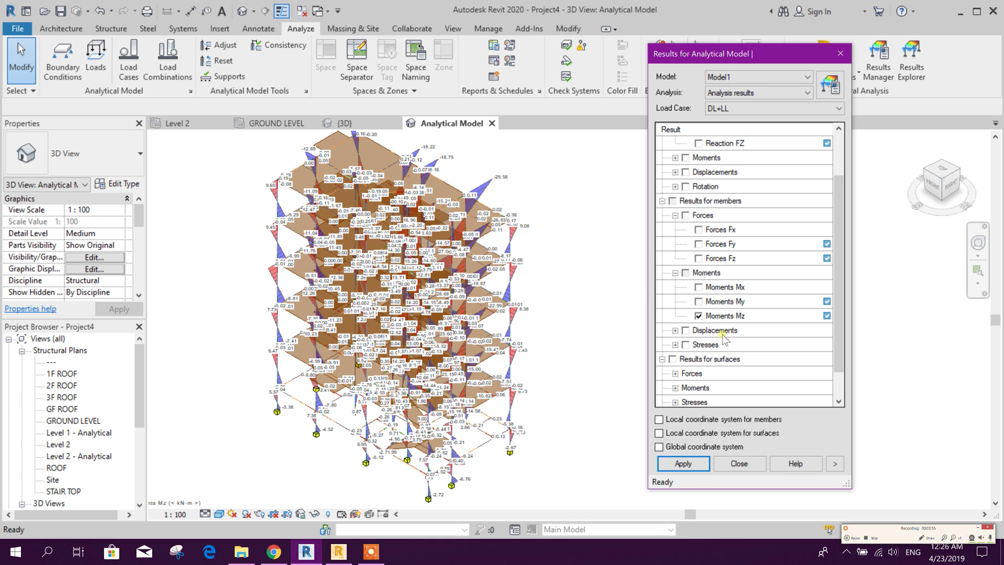
scroll(784, 343, down, 1)
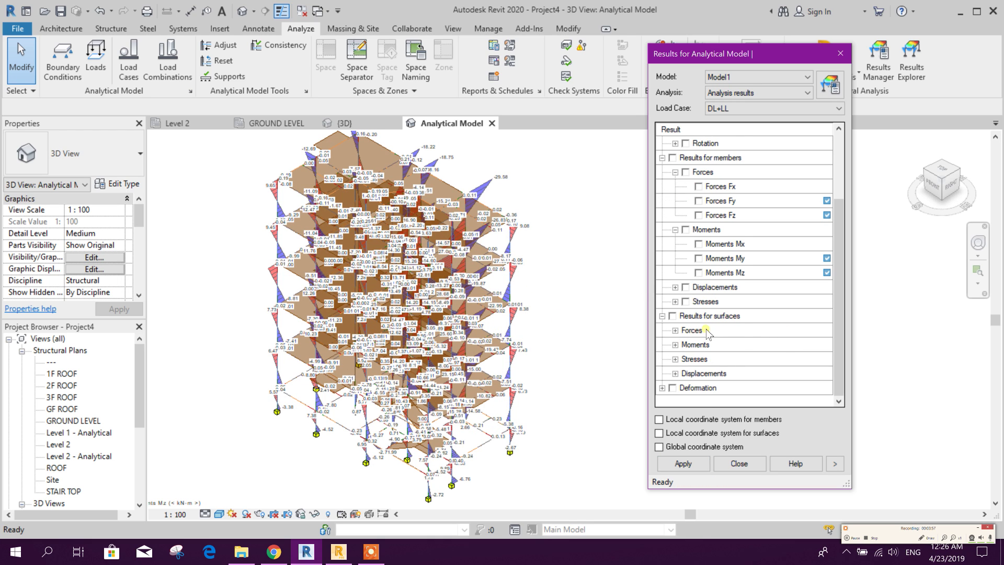
click(675, 346)
scroll(760, 362, down, 1)
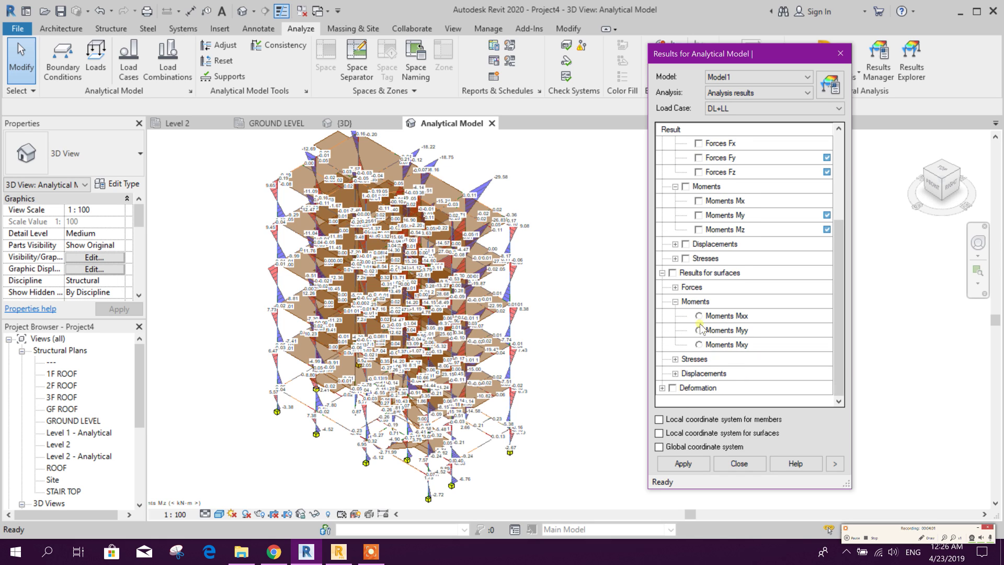
Step: Display slab moment contours Mxx, Myy and Mxy in turn, checking each legend
click(683, 463)
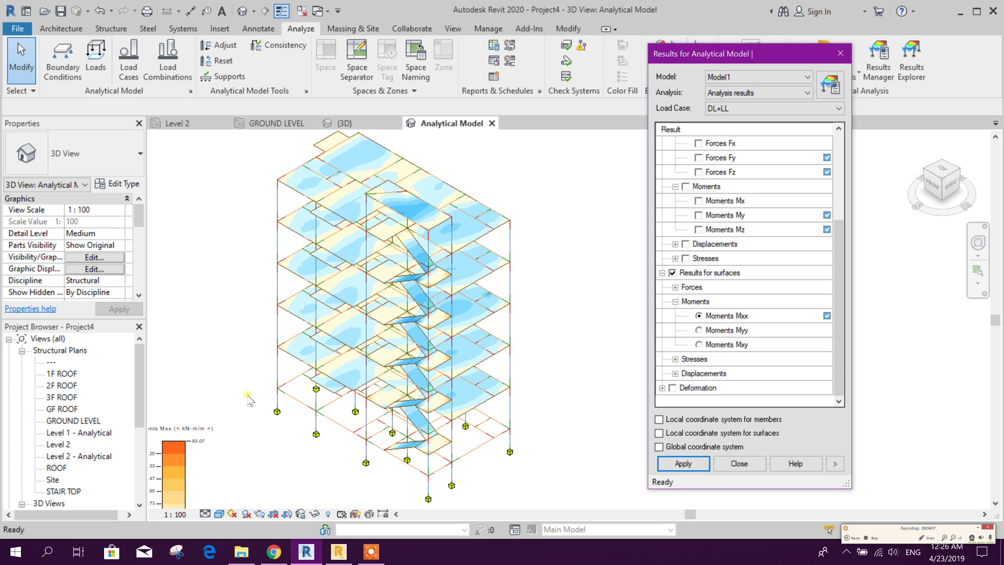
middle_drag(248, 399, 262, 332)
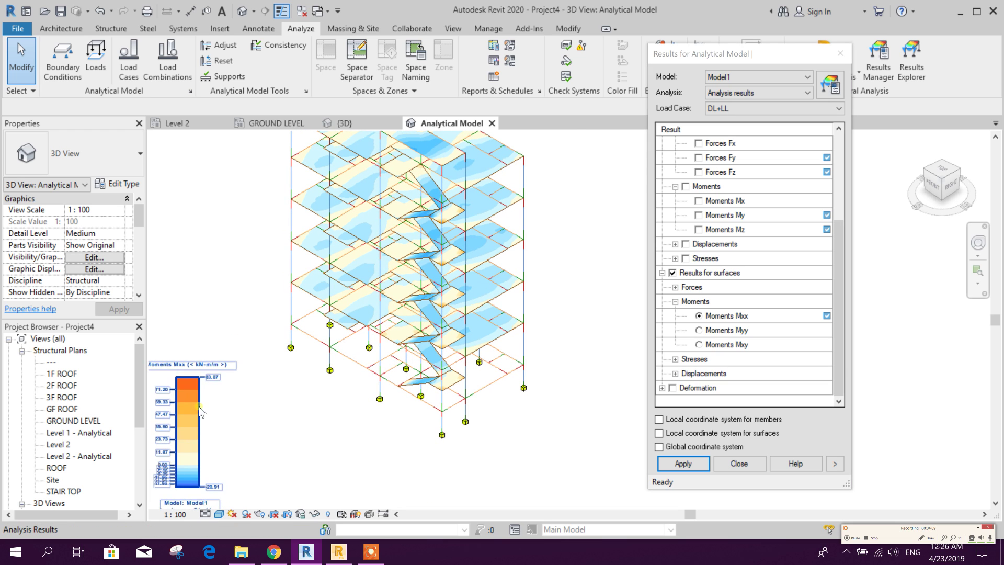
scroll(167, 455, up, 3)
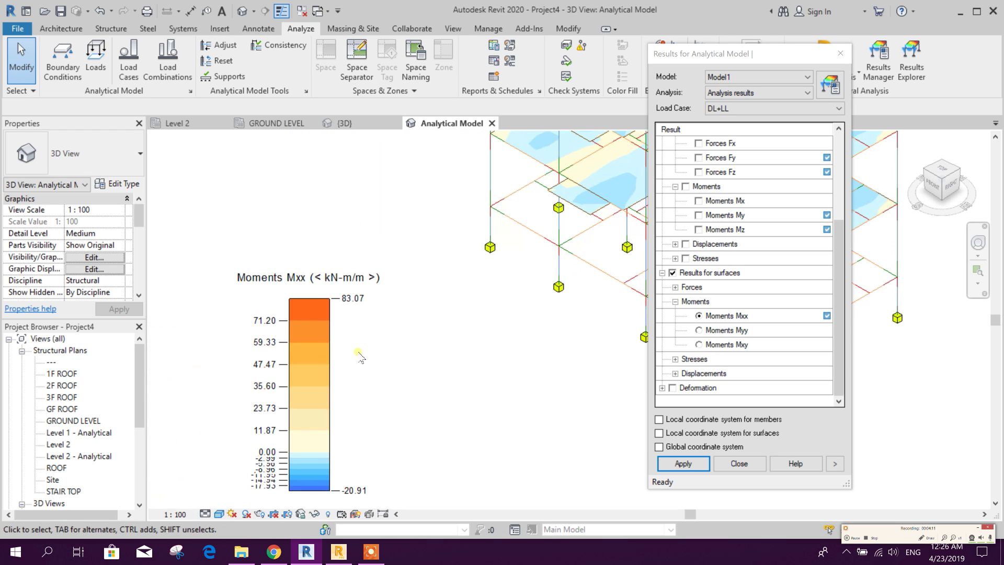
middle_drag(343, 388, 344, 318)
scroll(277, 430, up, 2)
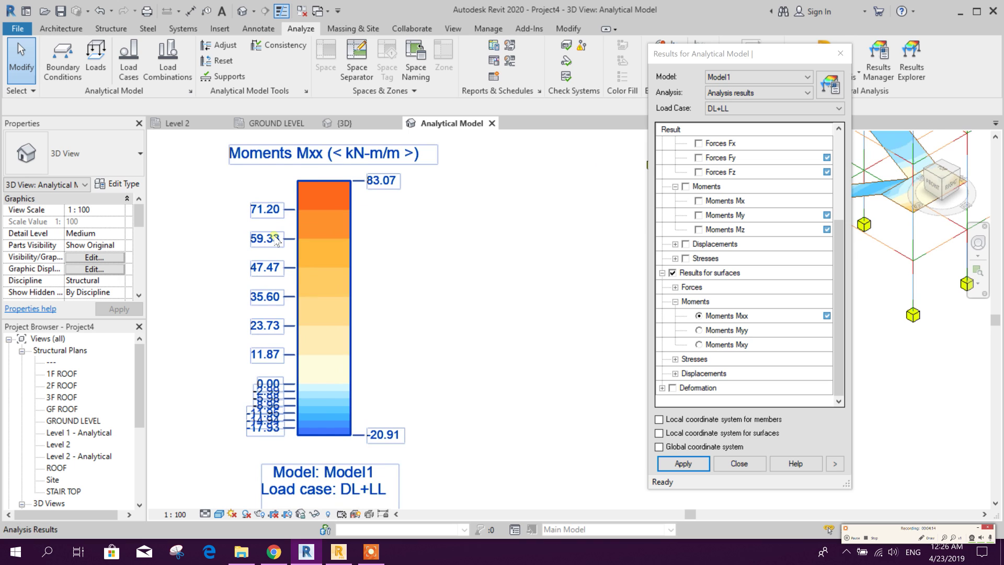
scroll(274, 322, down, 1)
scroll(296, 452, down, 2)
scroll(424, 419, down, 2)
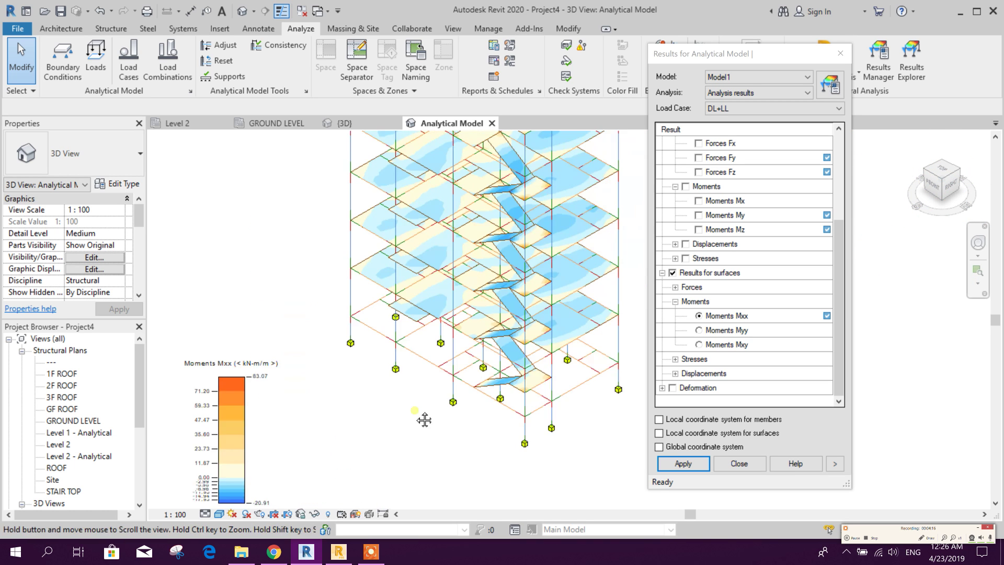
scroll(424, 418, down, 2)
click(699, 329)
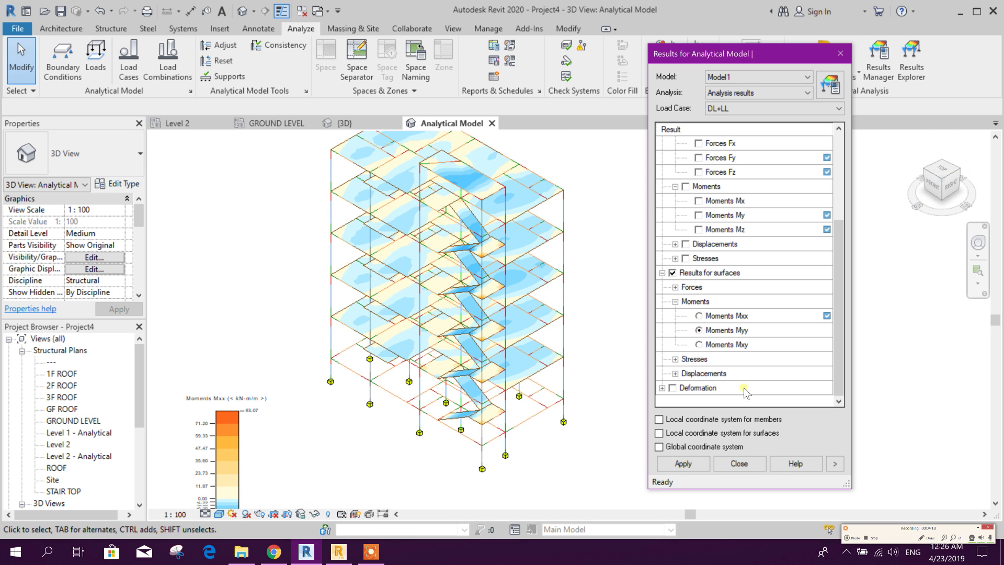
click(683, 464)
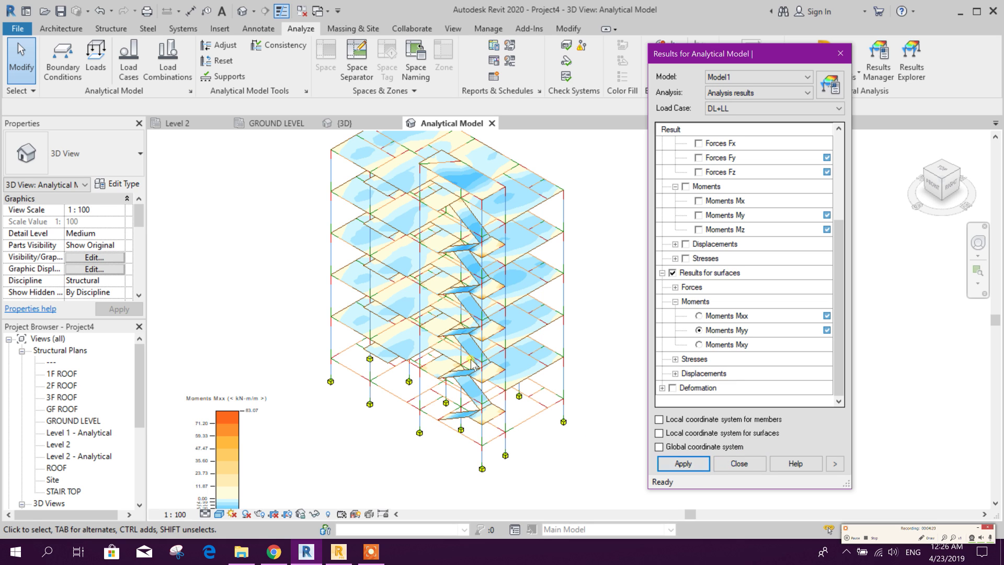
middle_drag(554, 259, 540, 303)
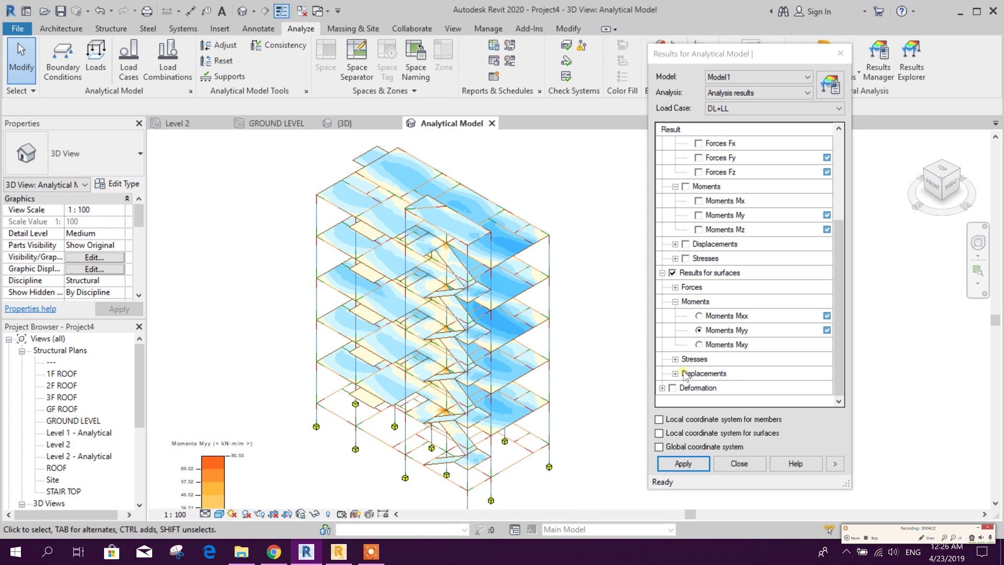
click(698, 344)
click(698, 466)
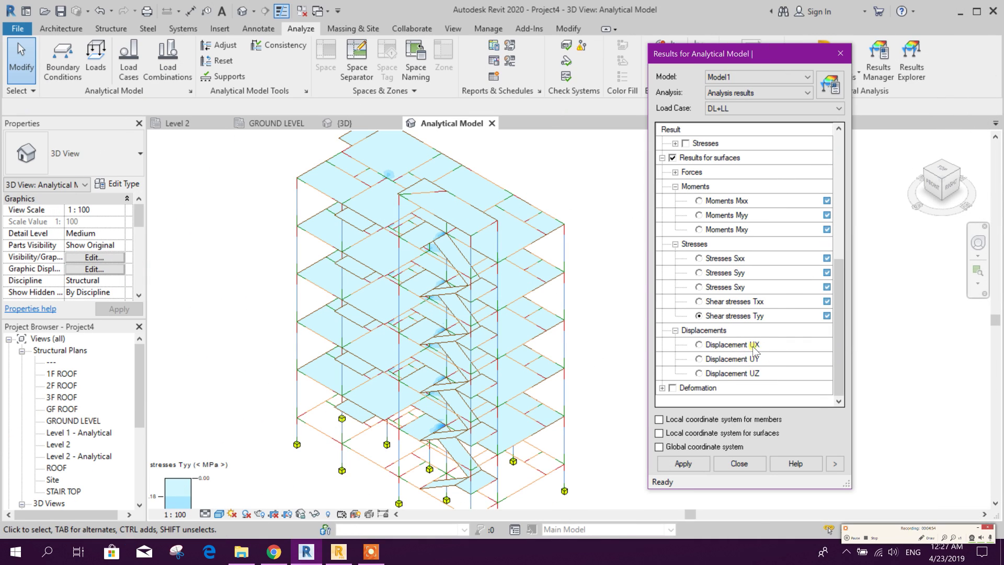
Step: Show slab displacement contours UX, UY and UZ in turn, then tick Deformation
click(683, 463)
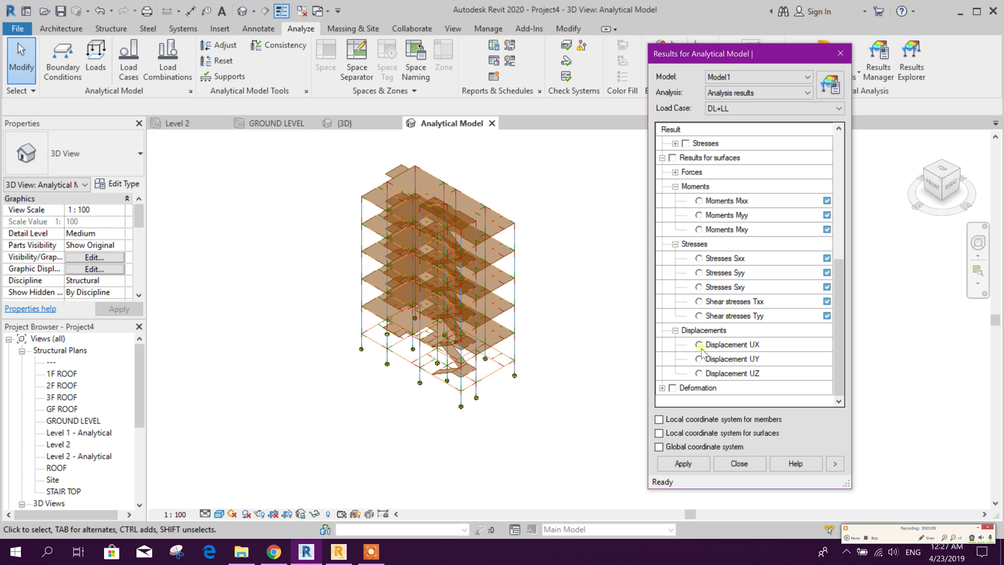
click(703, 463)
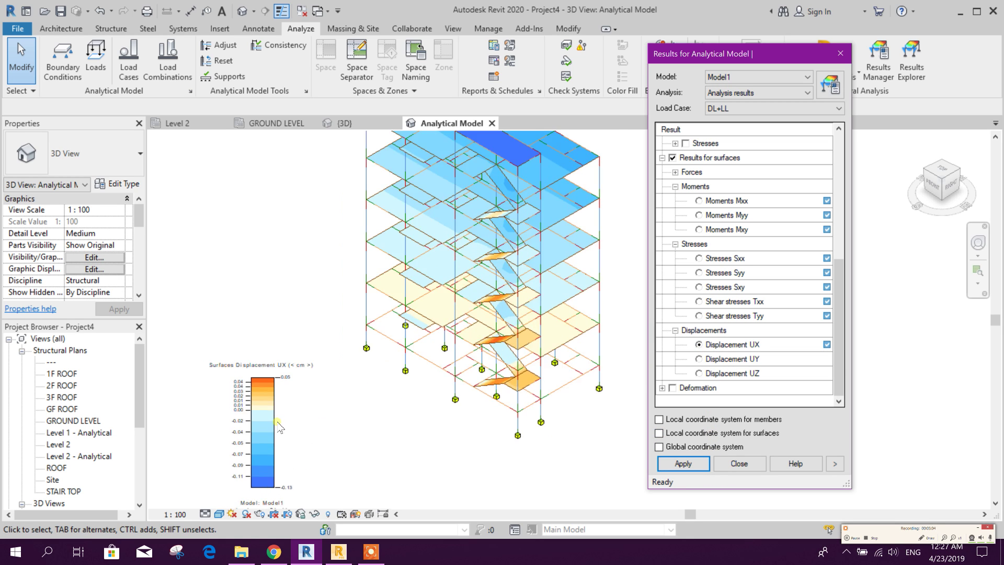
scroll(259, 440, up, 4)
scroll(260, 440, up, 4)
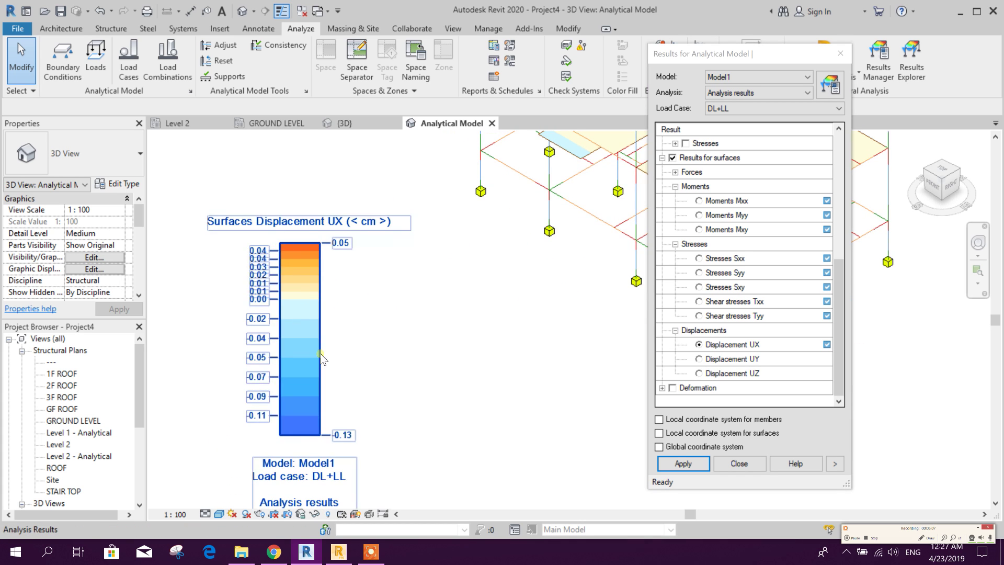
scroll(322, 358, down, 2)
scroll(301, 392, up, 1)
scroll(422, 358, down, 2)
scroll(392, 455, down, 2)
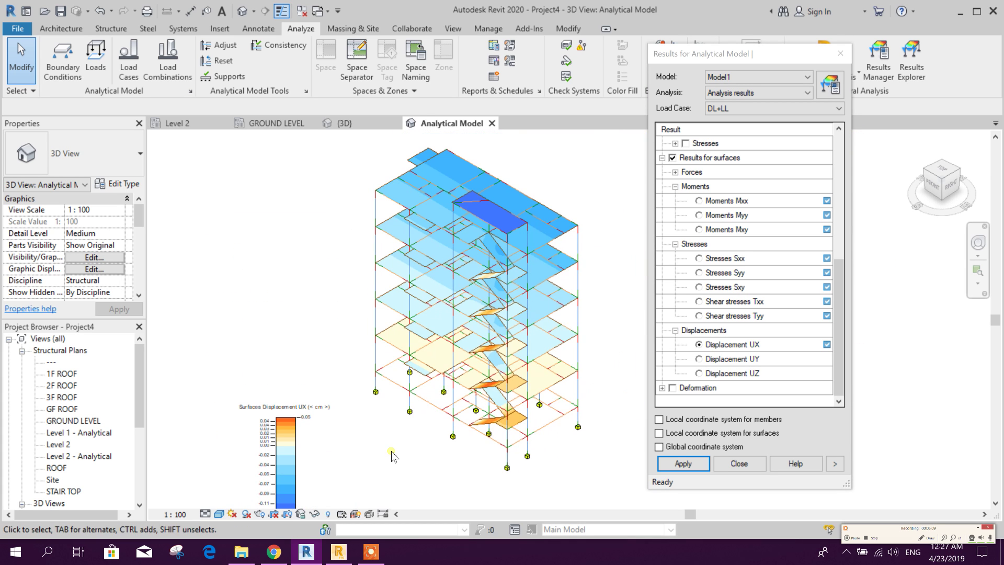
scroll(490, 443, up, 1)
click(699, 358)
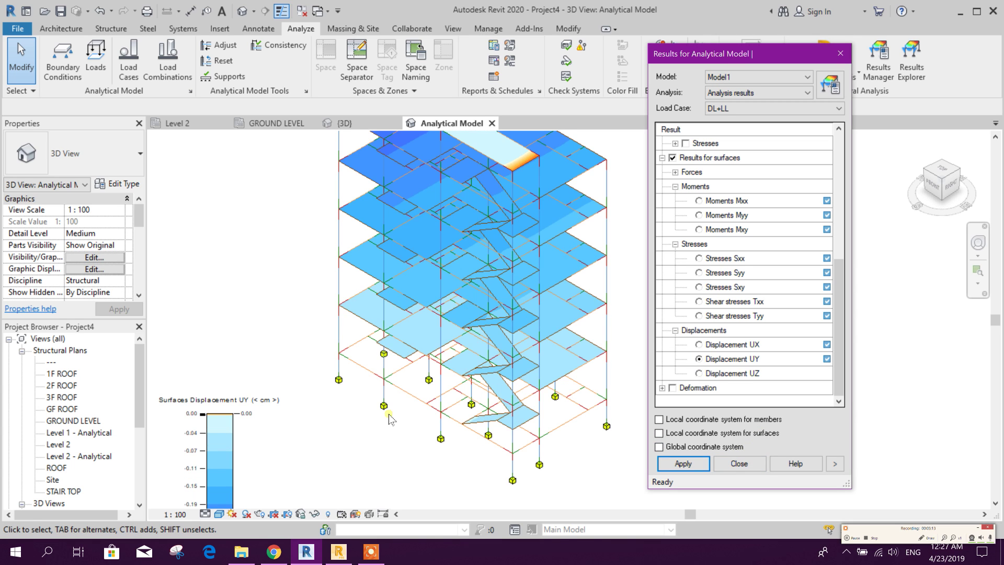
middle_drag(388, 413, 405, 460)
scroll(583, 431, down, 1)
click(698, 374)
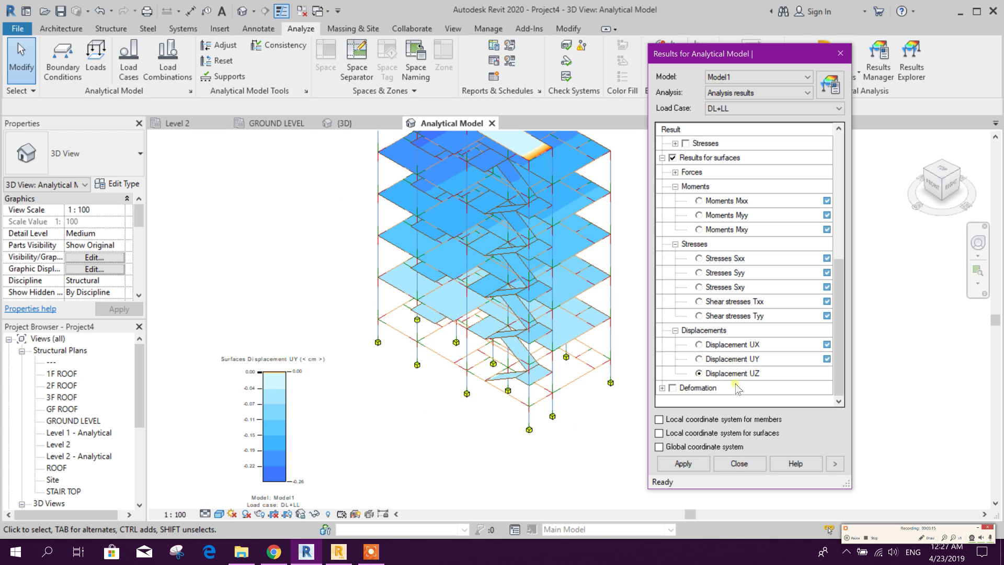
shift+middle_drag(525, 445, 531, 272)
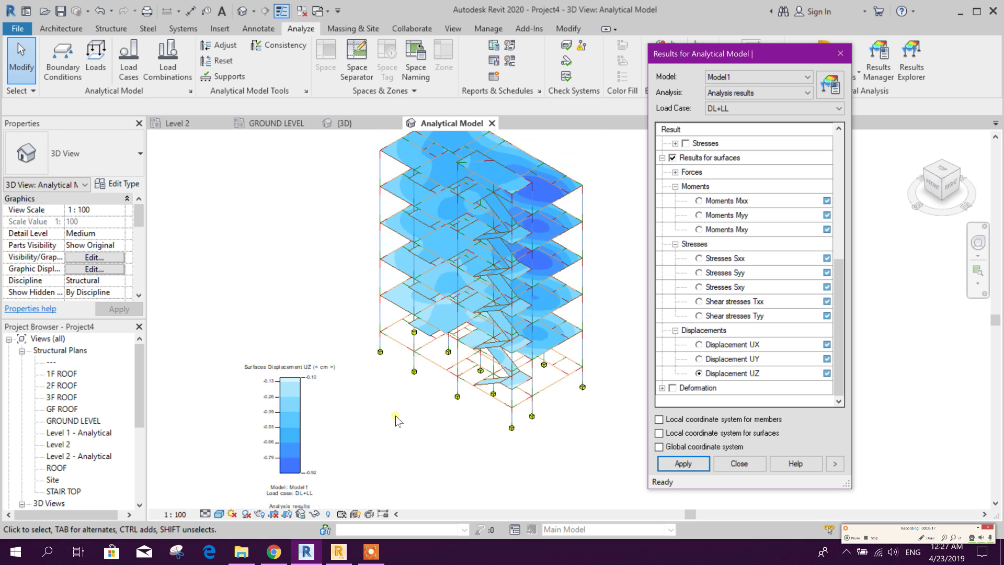
scroll(683, 370, up, 1)
scroll(723, 386, down, 1)
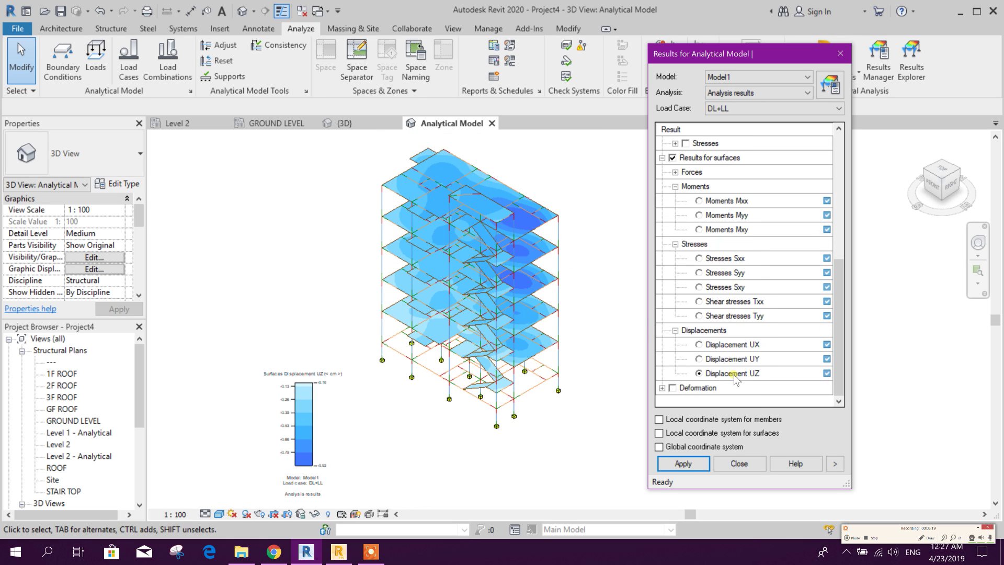
click(673, 388)
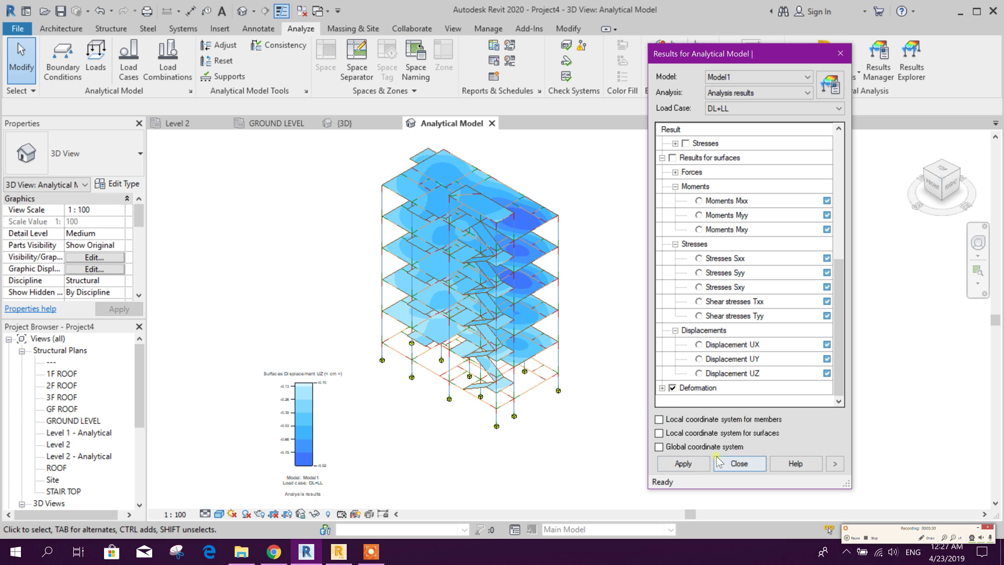
Step: Apply Deformation to display the building's deformed shape for DL+LL
click(698, 464)
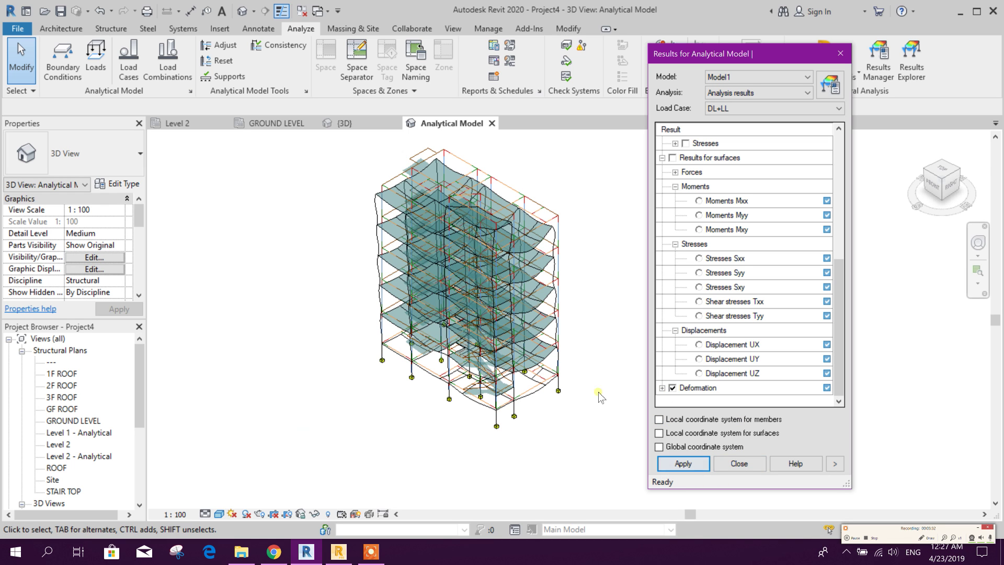
scroll(515, 209, up, 2)
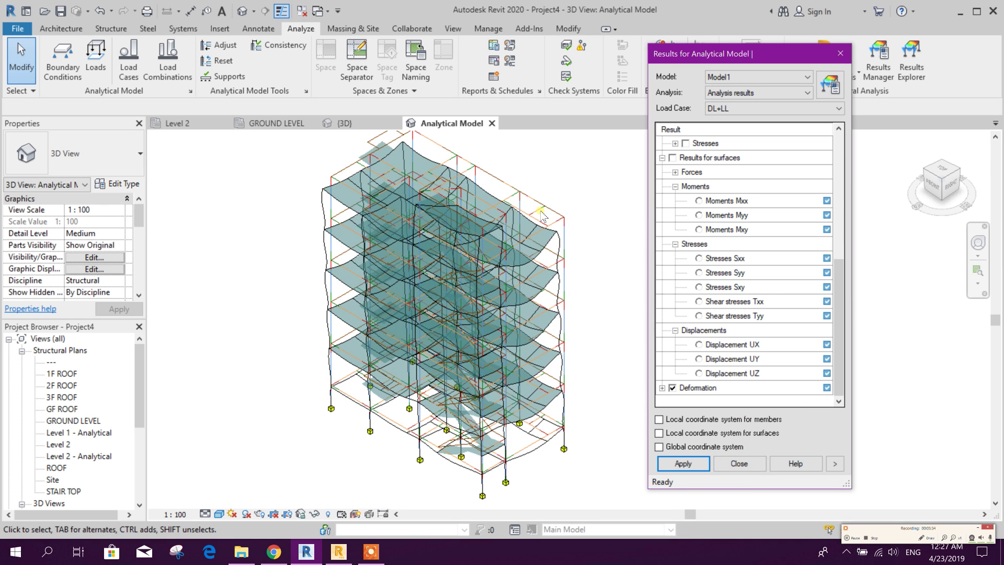